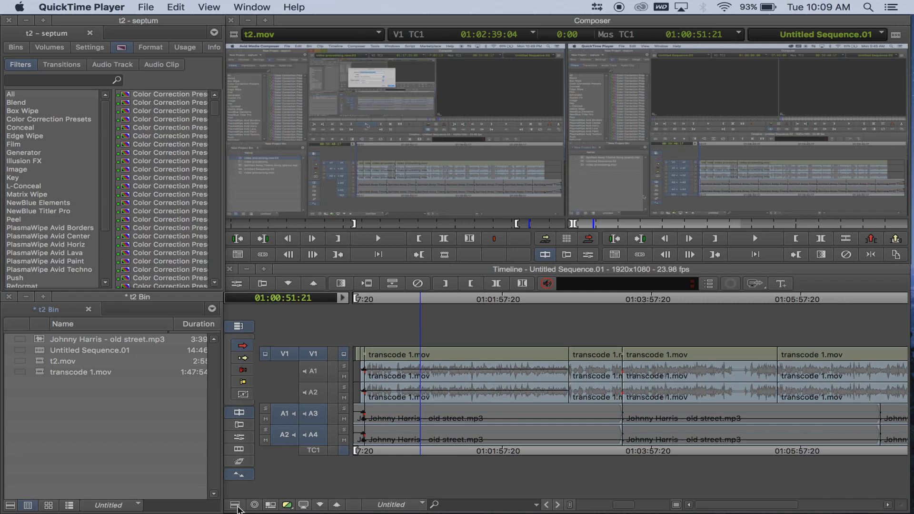
- Turn the timeline's Waveform audio data display off and back on
left_click(235, 506)
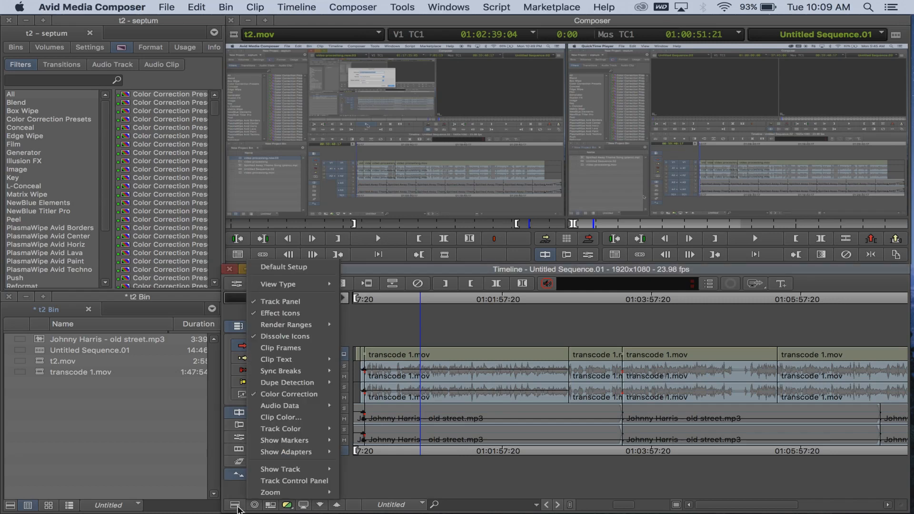
mouse_move(284, 410)
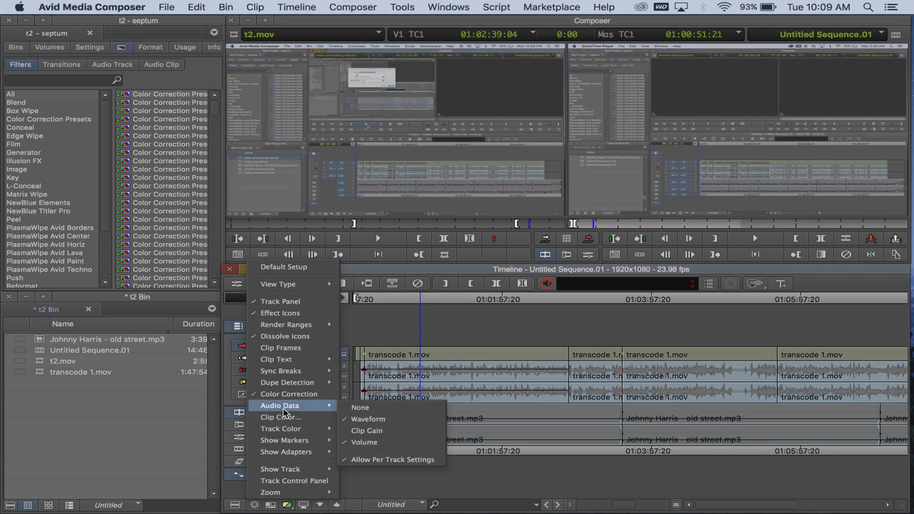
left_click(367, 420)
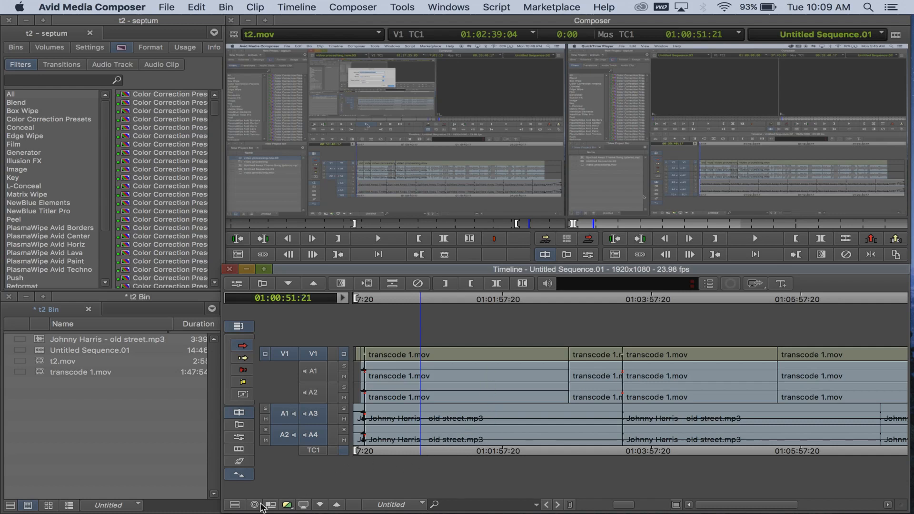
left_click(235, 506)
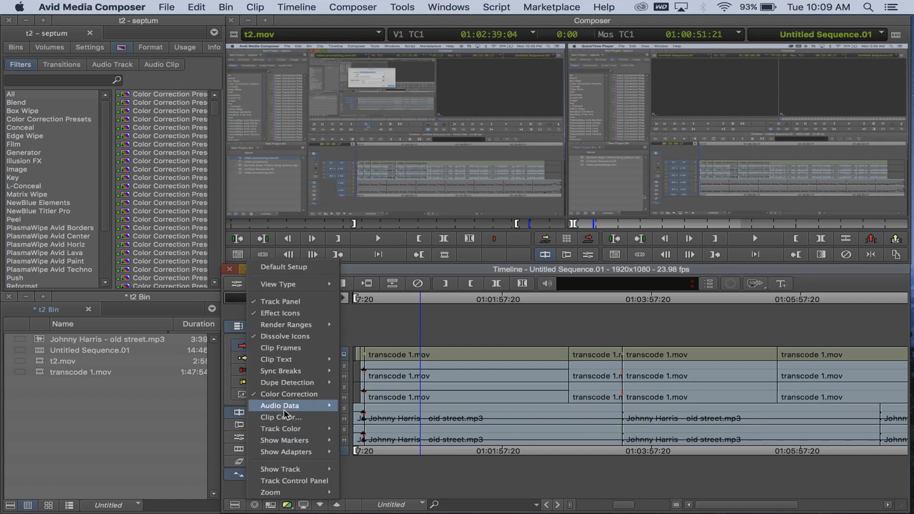
mouse_move(284, 410)
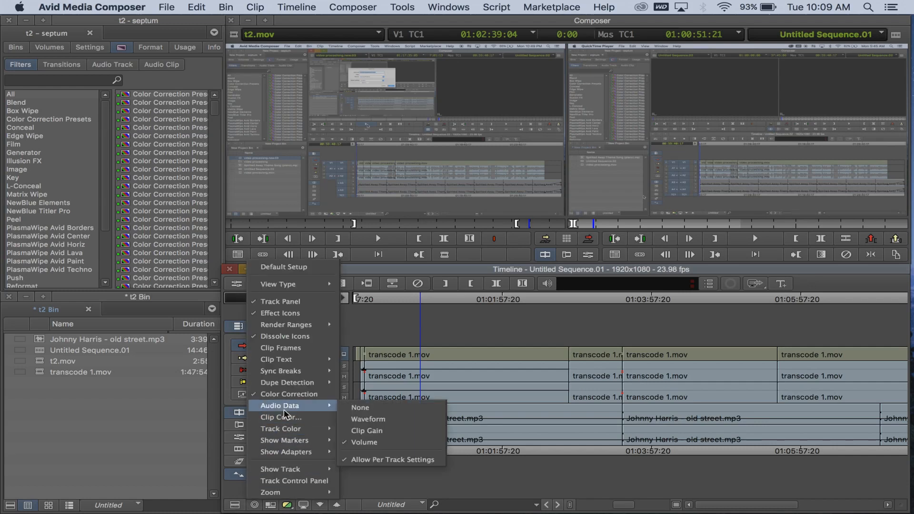
left_click(369, 419)
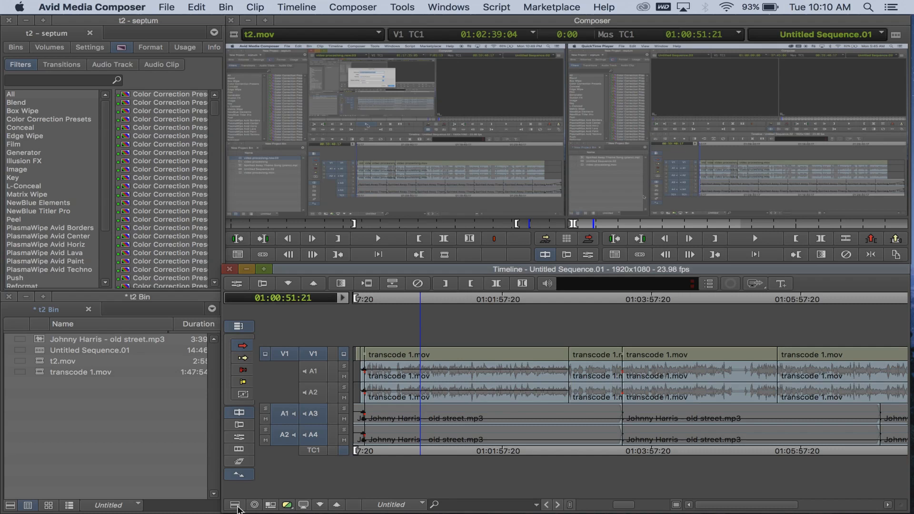
- Turn off the Volume audio data display in the timeline
left_click(235, 505)
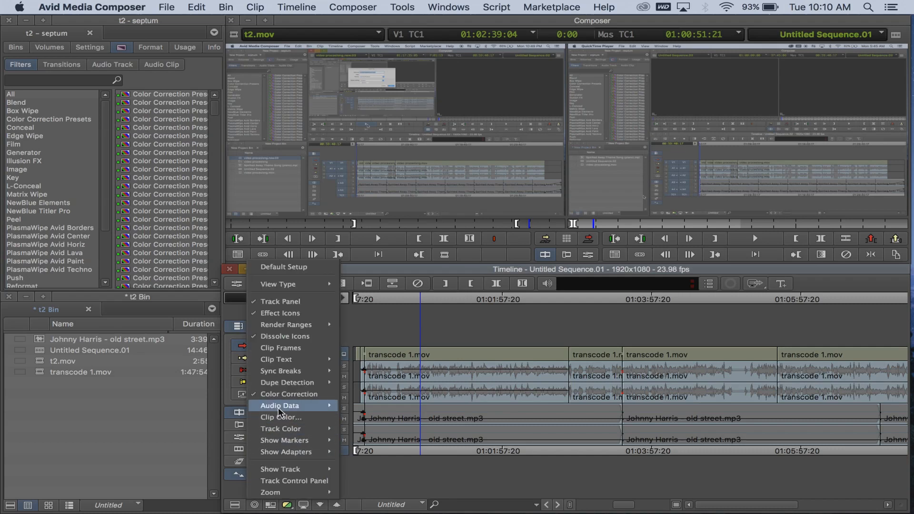
mouse_move(278, 408)
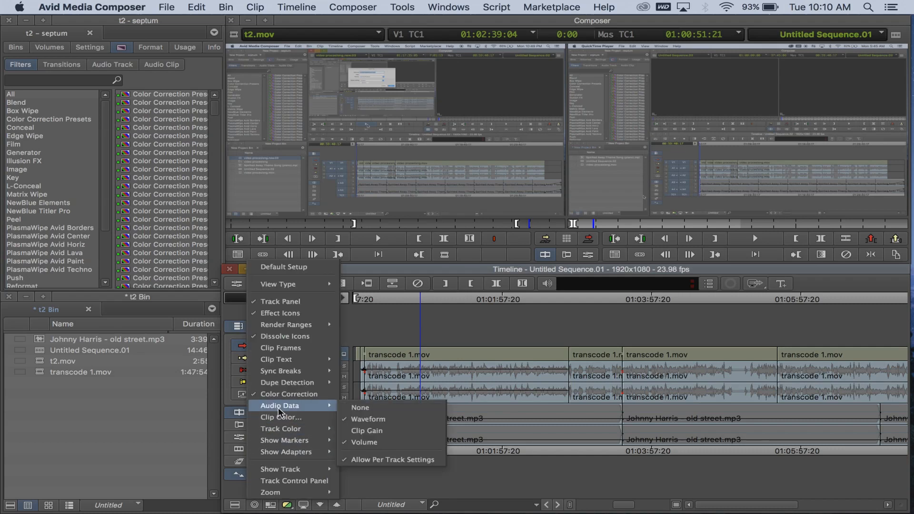
left_click(365, 443)
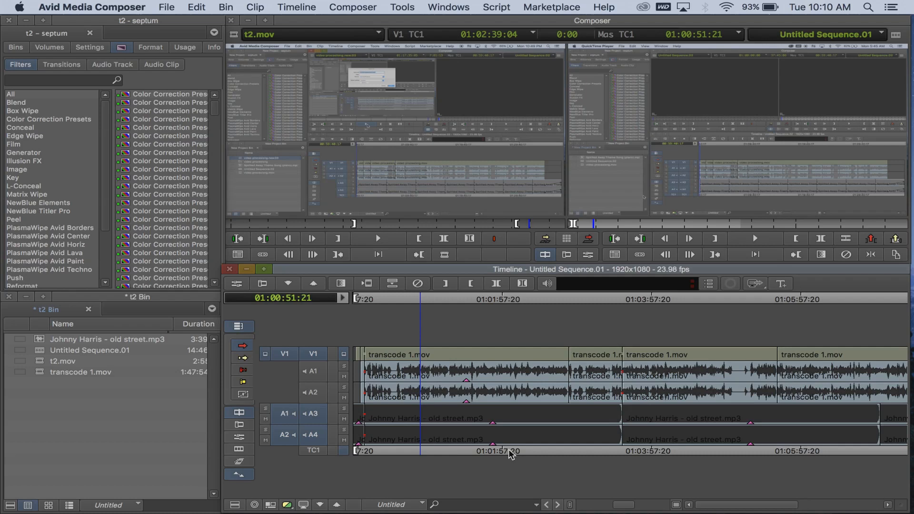
- Open the Audio Tool and move its meter window over the project and bin windows, clear of the source monitor
left_click(402, 7)
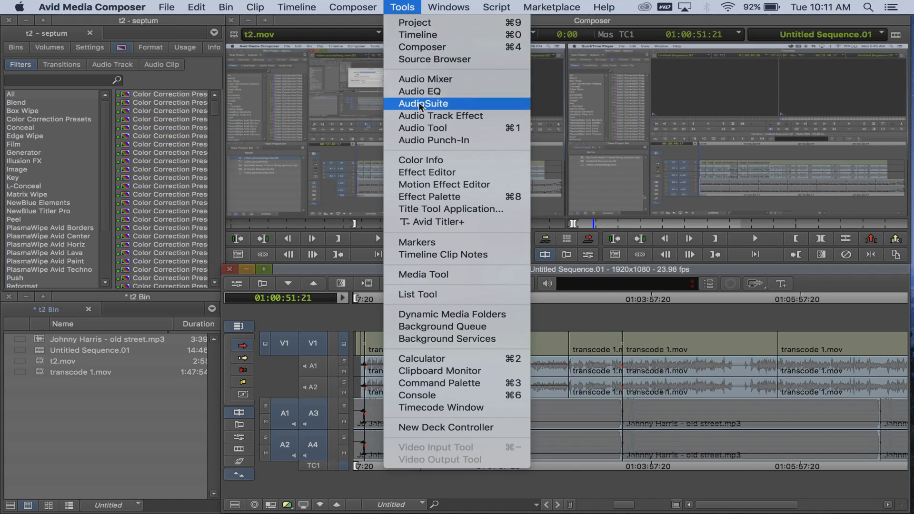
left_click(426, 126)
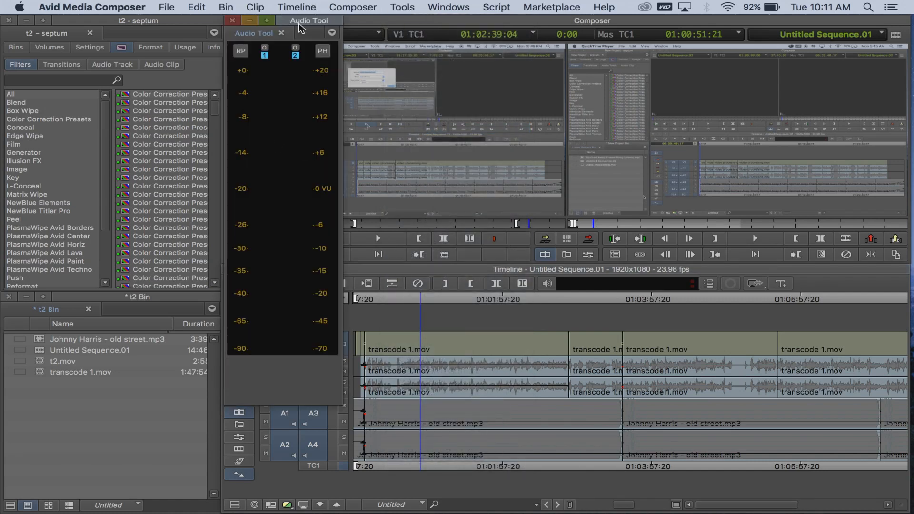
left_click_drag(299, 26, 166, 131)
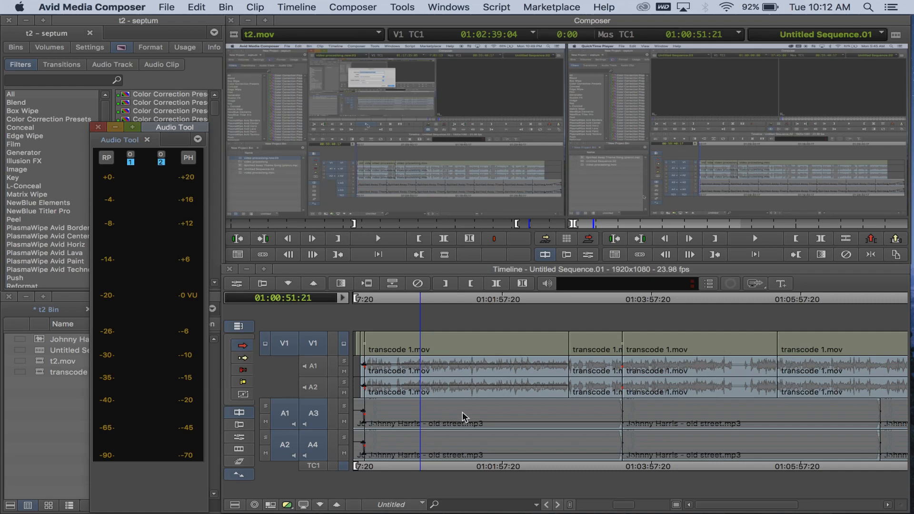
- Play the opening of the sequence twice from its start to watch the audio levels in the Audio Tool
key("Up")
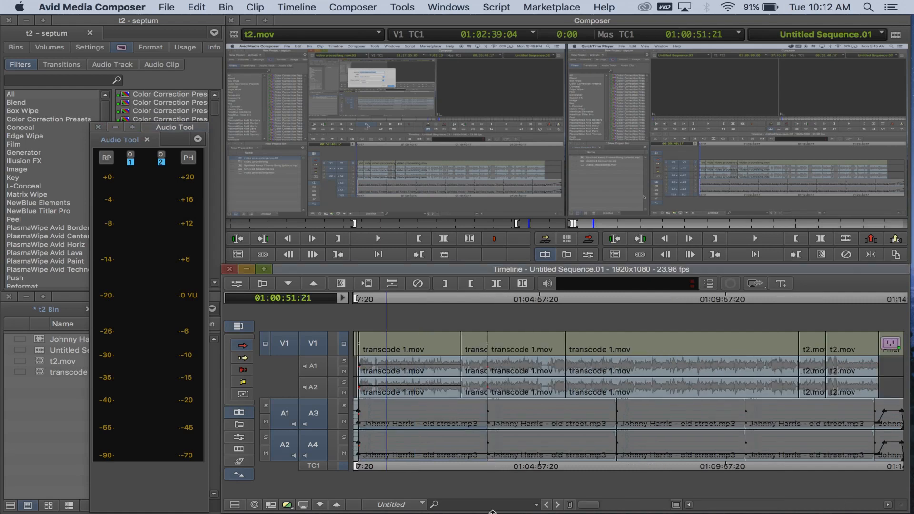
left_click_drag(365, 296, 326, 293)
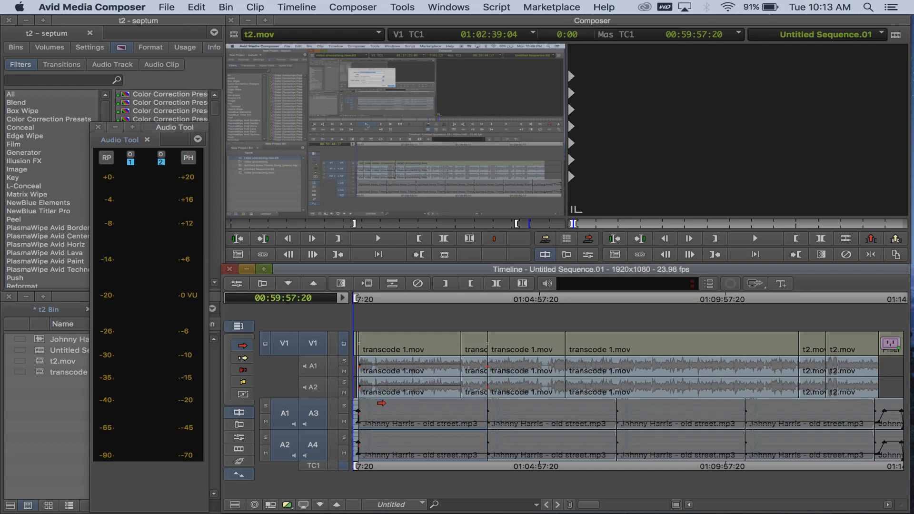
key("space")
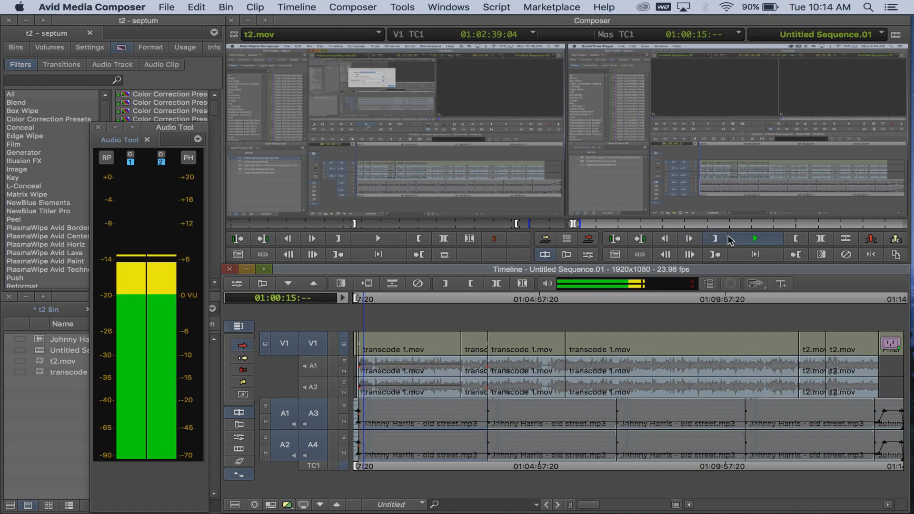
left_click(755, 238)
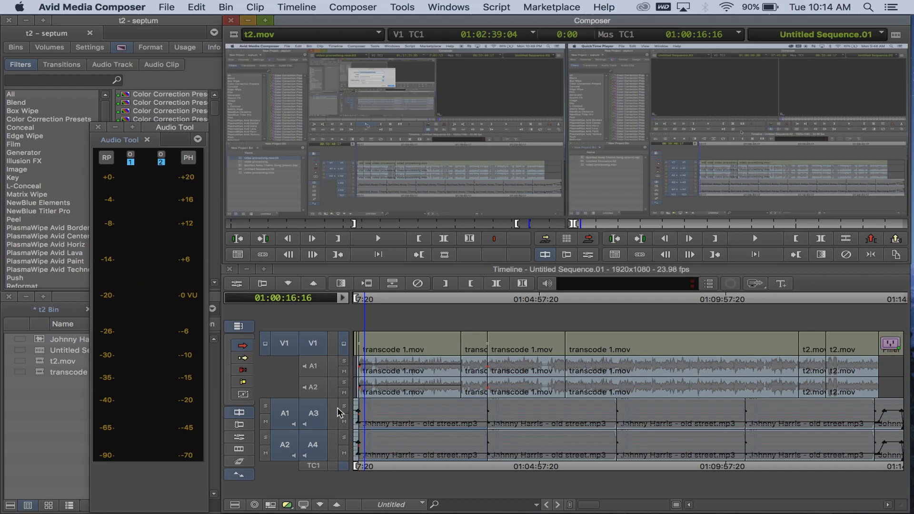
left_click_drag(365, 304, 350, 301)
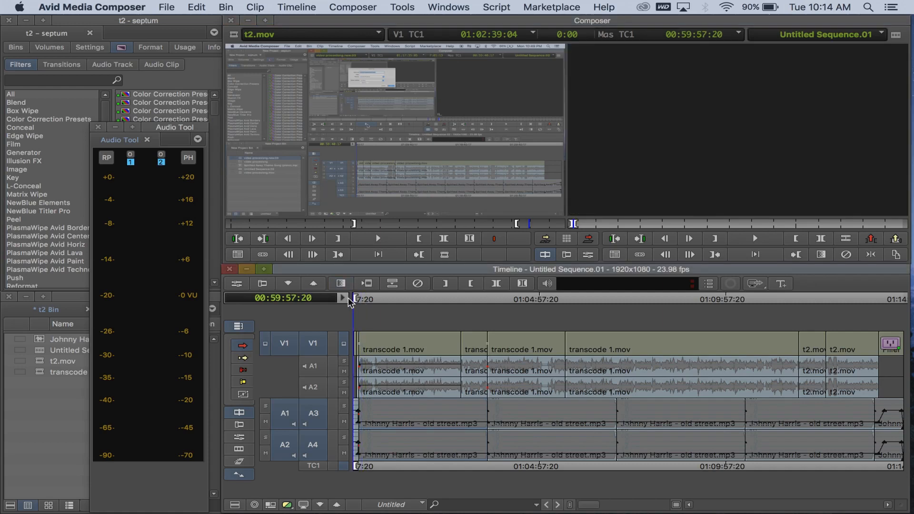
left_click(748, 241)
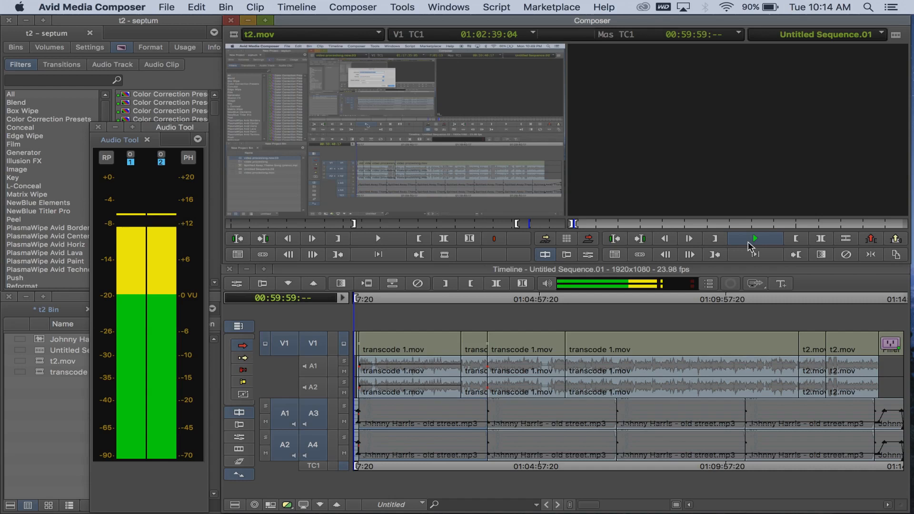
left_click(747, 241)
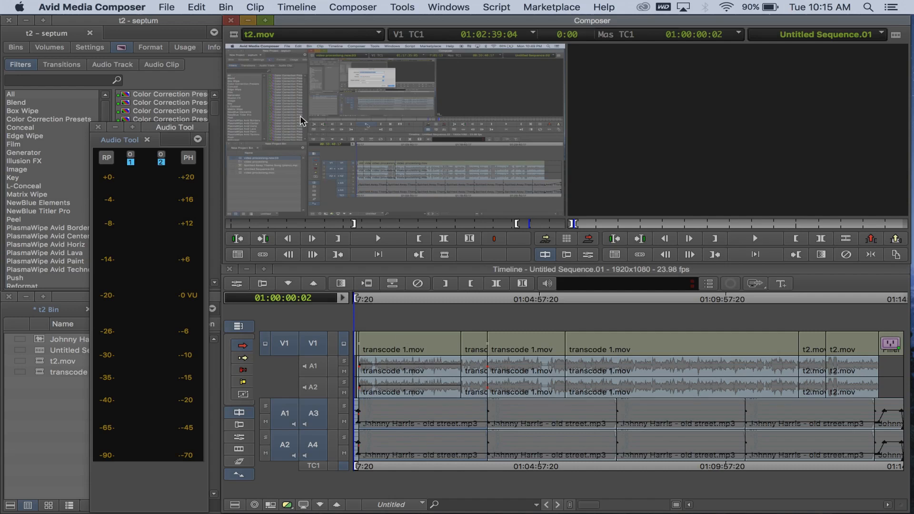
- Open the Audio Mixer and place its window over the project and bin windows
left_click(402, 7)
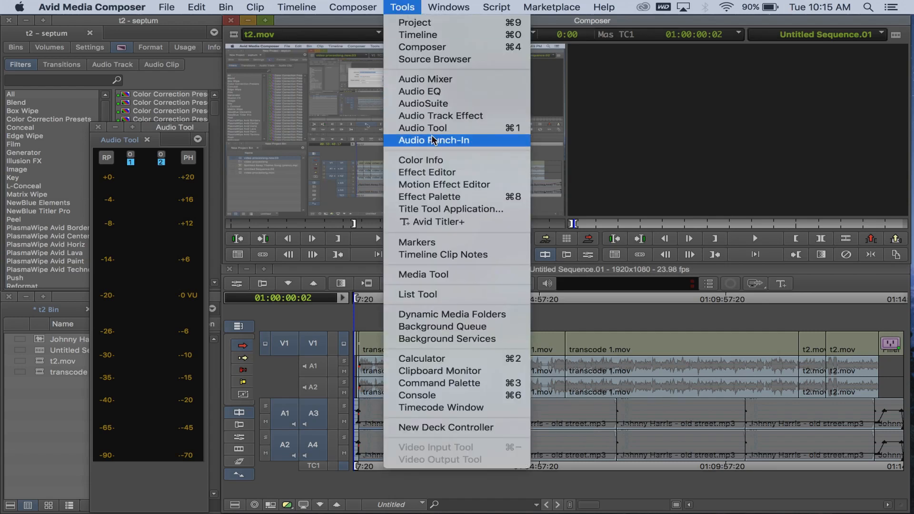
left_click(422, 80)
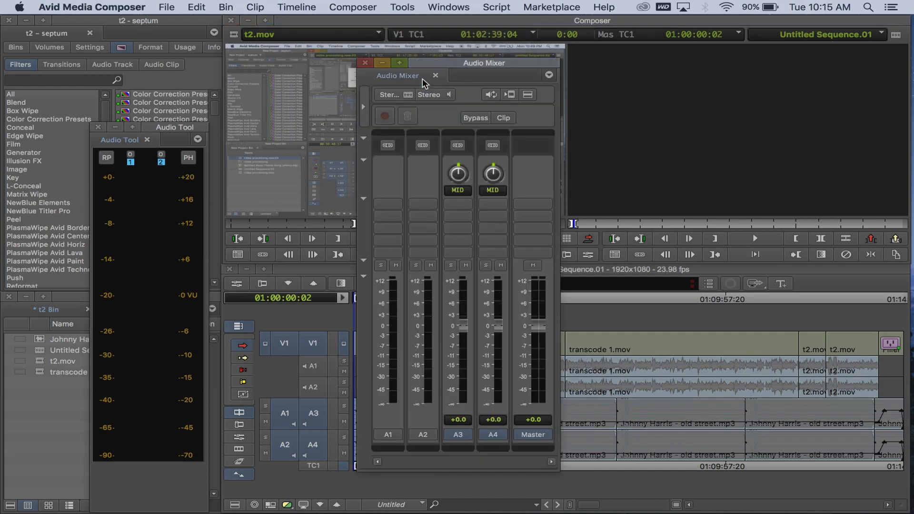
left_click_drag(453, 62, 100, 61)
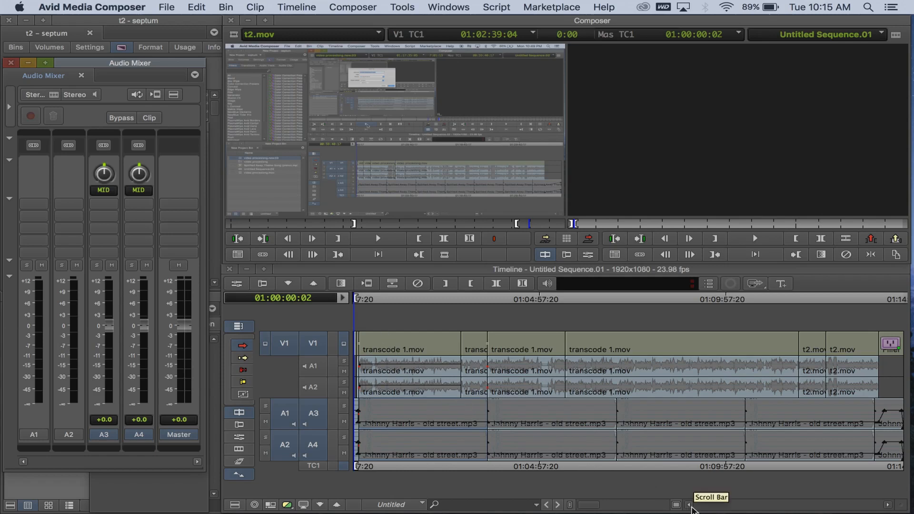
- Park the playhead at 01:00:14:05, inside the second transcode 1.mov clip
left_click_drag(594, 507, 658, 509)
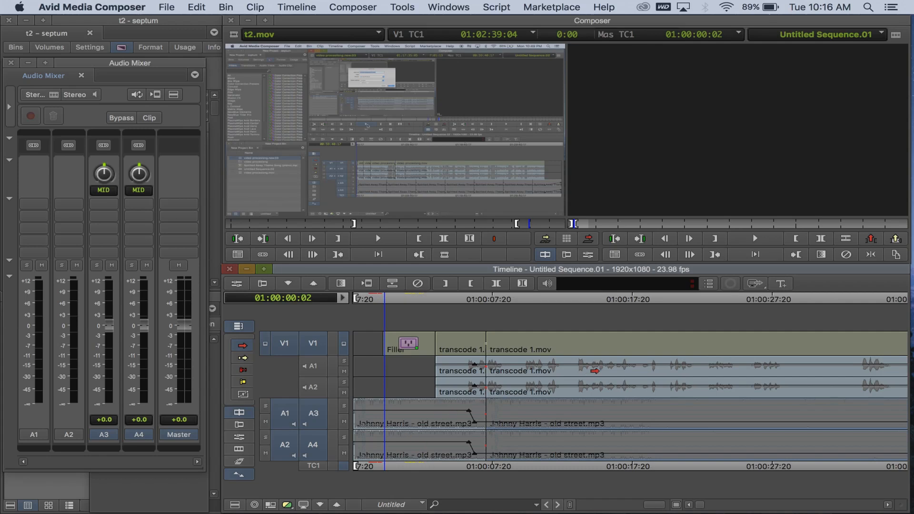
left_click(572, 299)
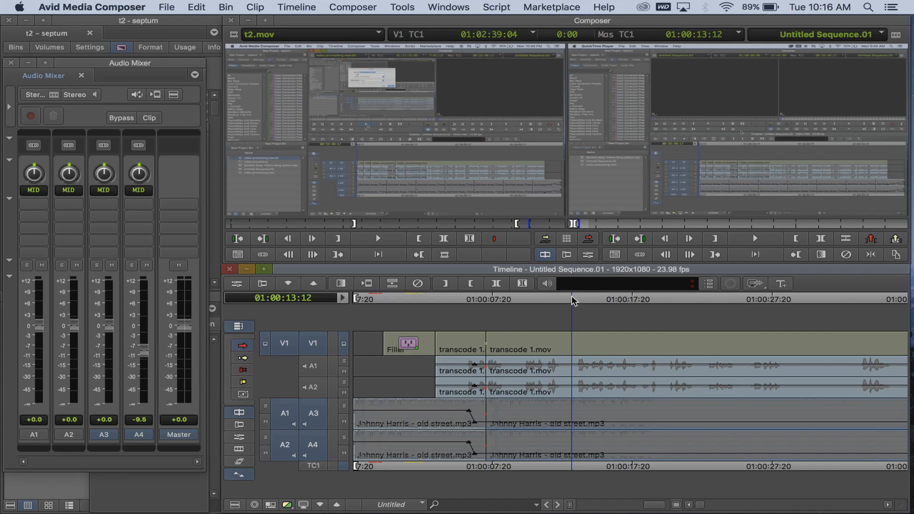
left_click_drag(572, 299, 579, 301)
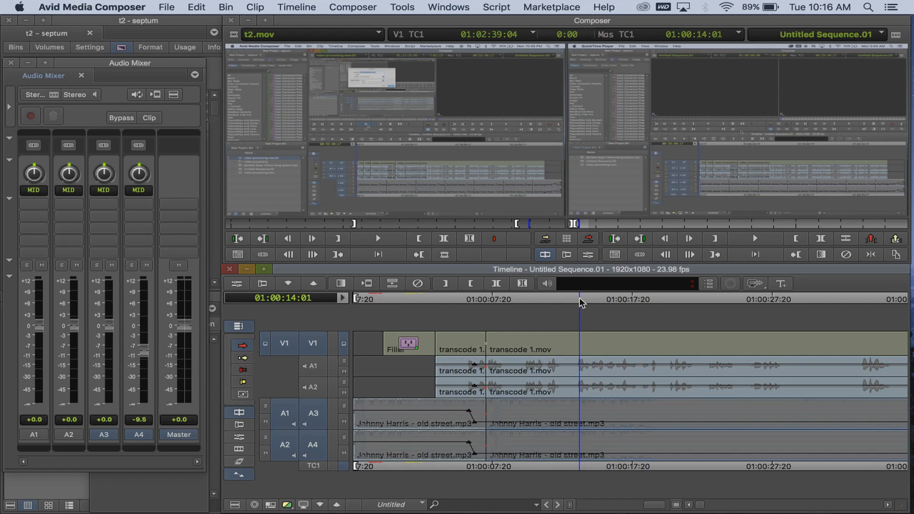
left_click_drag(579, 301, 581, 302)
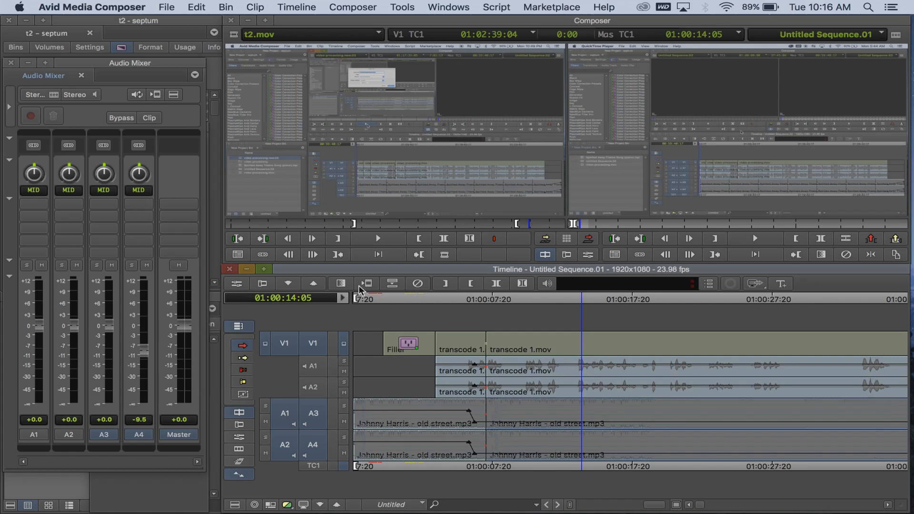
- With tracks A1 and A2 active instead of A3 and A4, gang them in the Audio Mixer and raise their volume to +8.0 dB
left_click(71, 320)
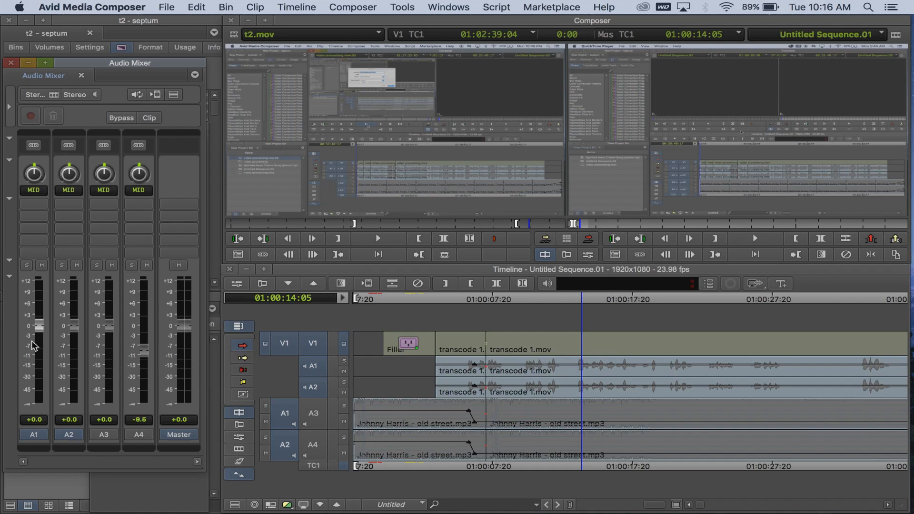
left_click(42, 327)
mouse_move(42, 328)
left_mouse_down()
mouse_move(42, 367)
mouse_move(42, 327)
left_mouse_up()
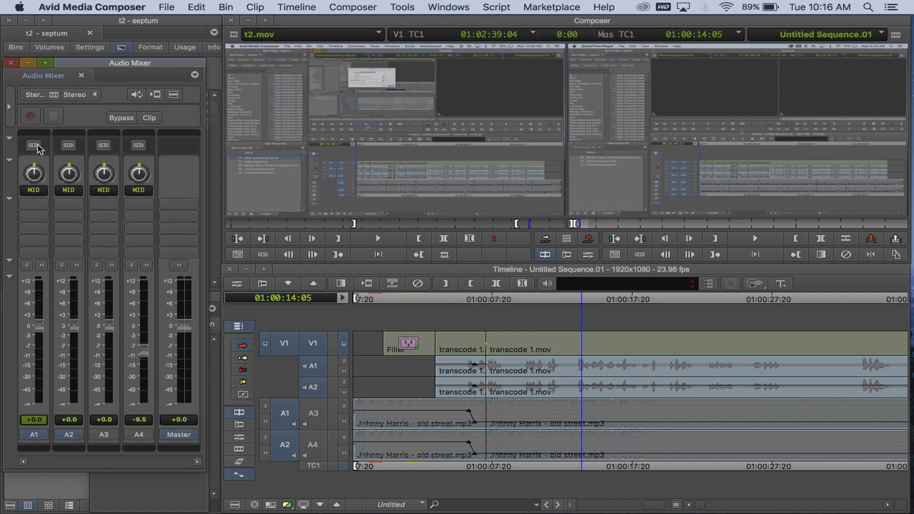
left_click(71, 145)
left_click_drag(42, 330, 35, 296)
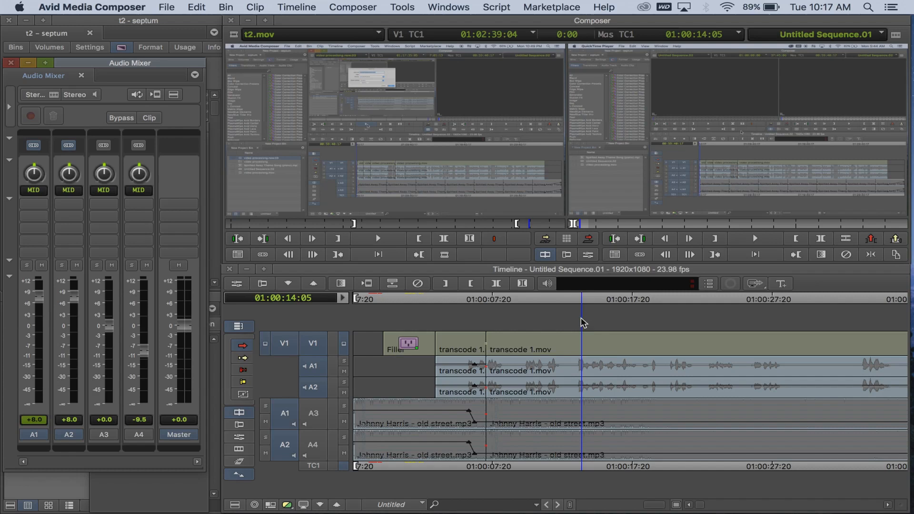
- Arrange the Audio Mixer and Audio Tool windows side by side and park the timeline playhead at 01:00:12:16
left_click(565, 302)
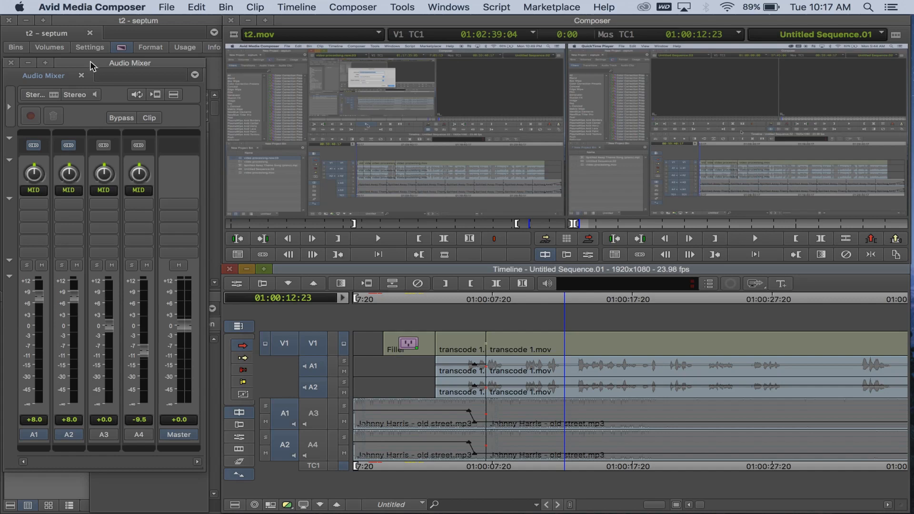
left_click_drag(90, 61, 95, 180)
left_click_drag(171, 128, 292, 153)
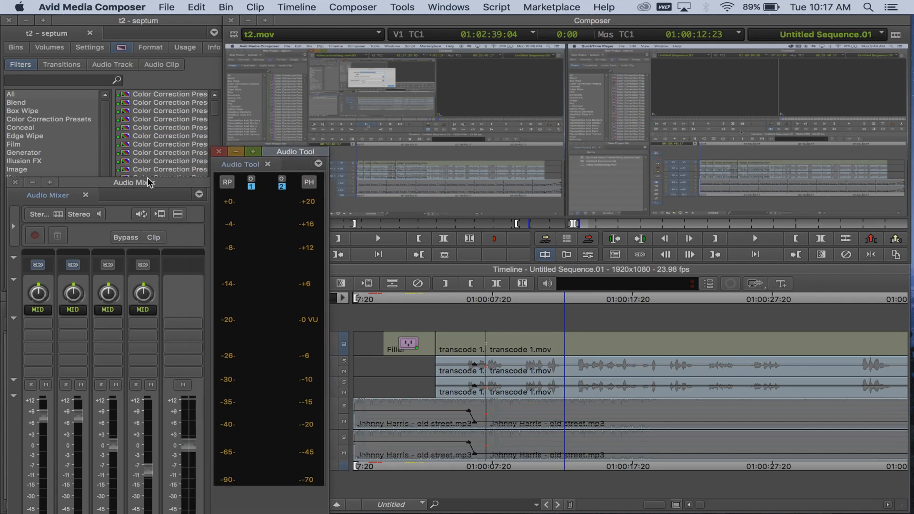
left_click_drag(103, 181, 94, 118)
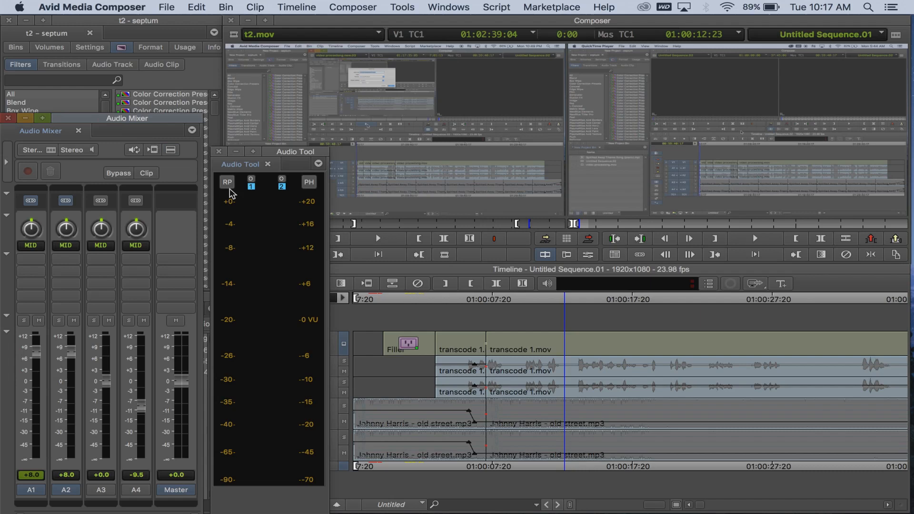
left_click_drag(296, 150, 292, 119)
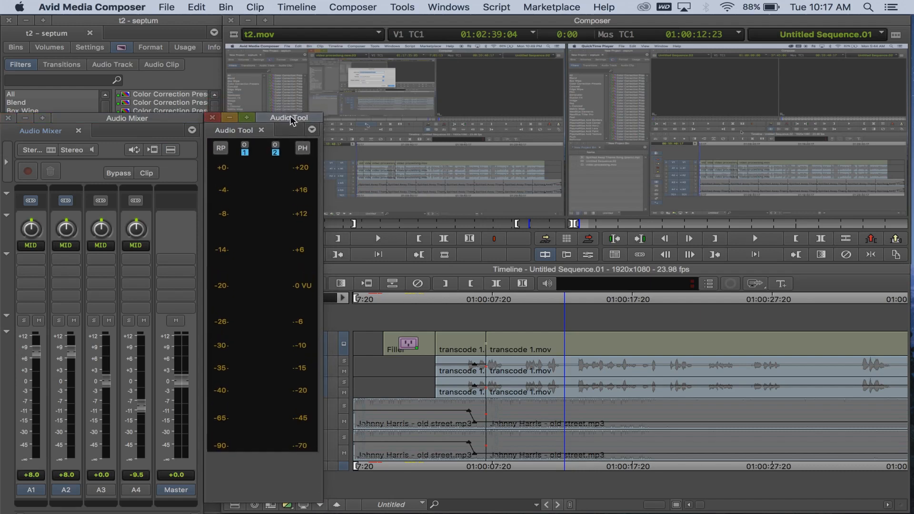
left_click(51, 312)
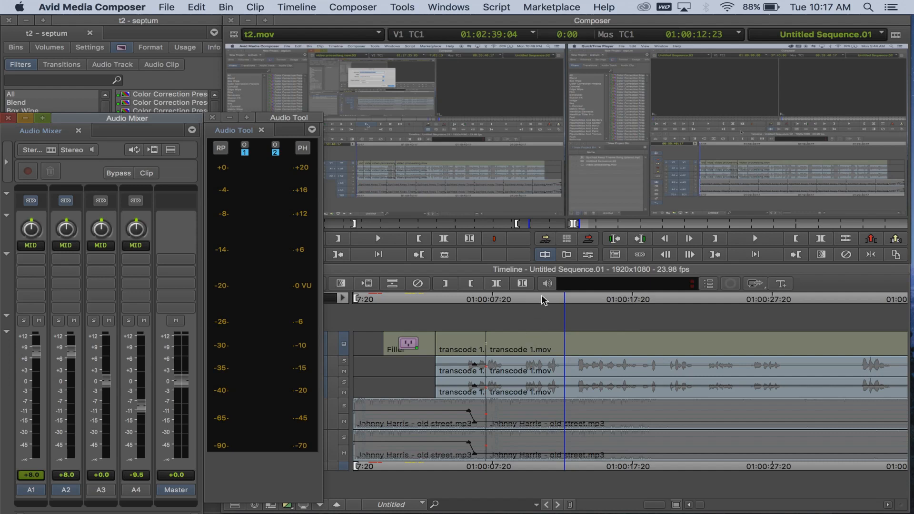
left_click(560, 300)
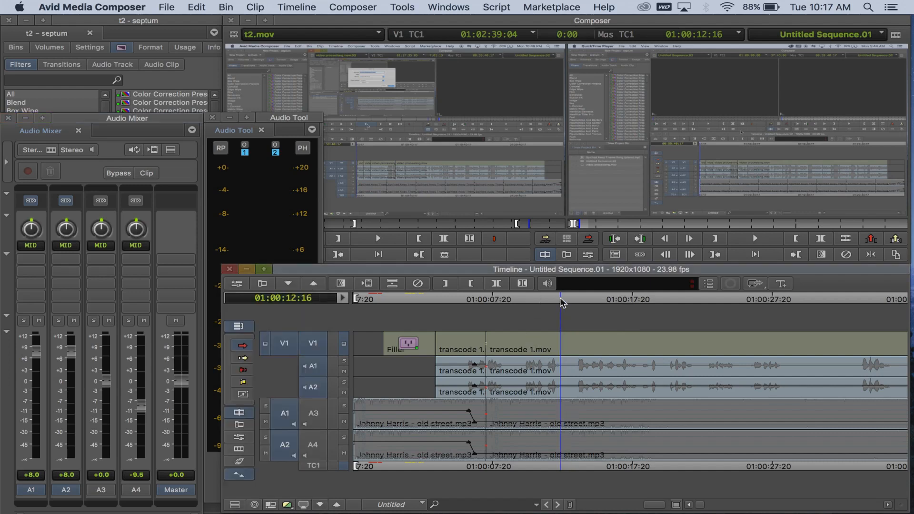
- Play the sequence from 01:00:12:16 to monitor the audio levels and park the playhead at 01:00:45:15
key("space")
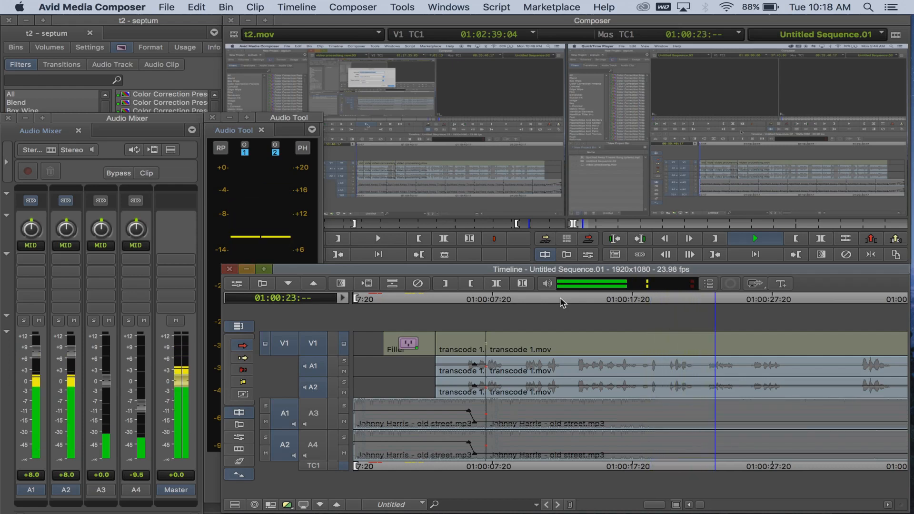
left_click(22, 373)
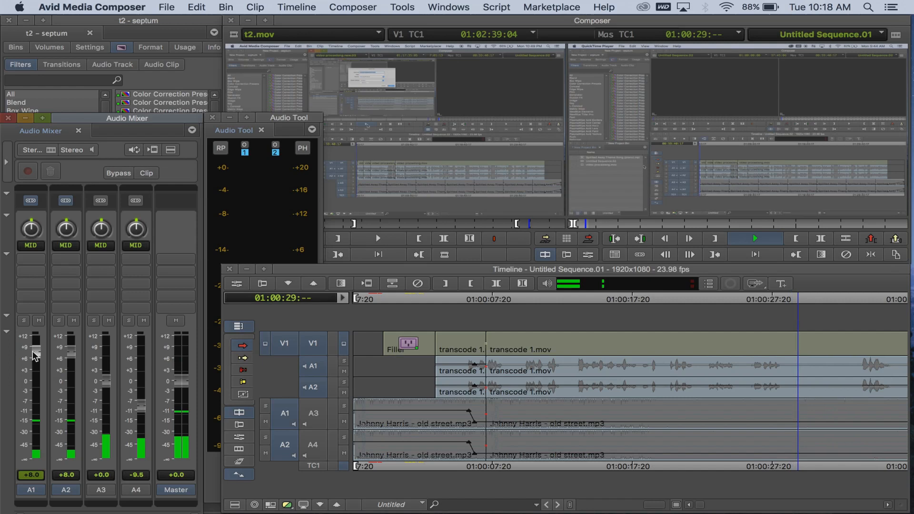
mouse_move(33, 352)
left_mouse_down()
mouse_move(56, 453)
mouse_move(37, 352)
left_mouse_up()
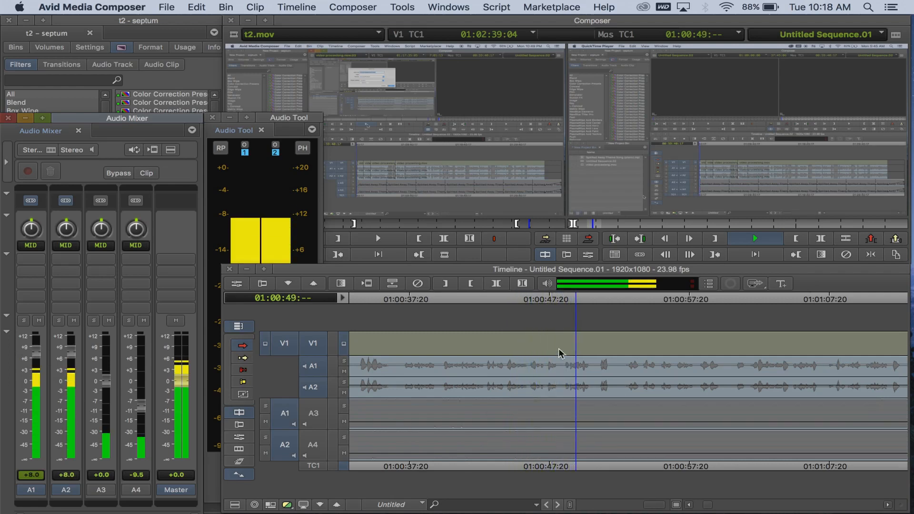
left_click(518, 296)
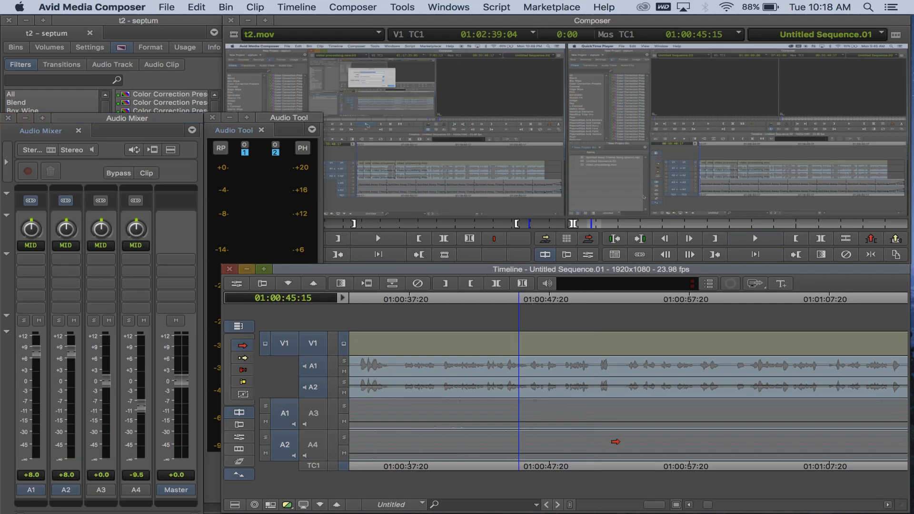
- Select the long transcode 1.mov clip under the playhead and lower the ganged A1 and A2 volume to +6.0 dB
left_click_drag(660, 509, 641, 507)
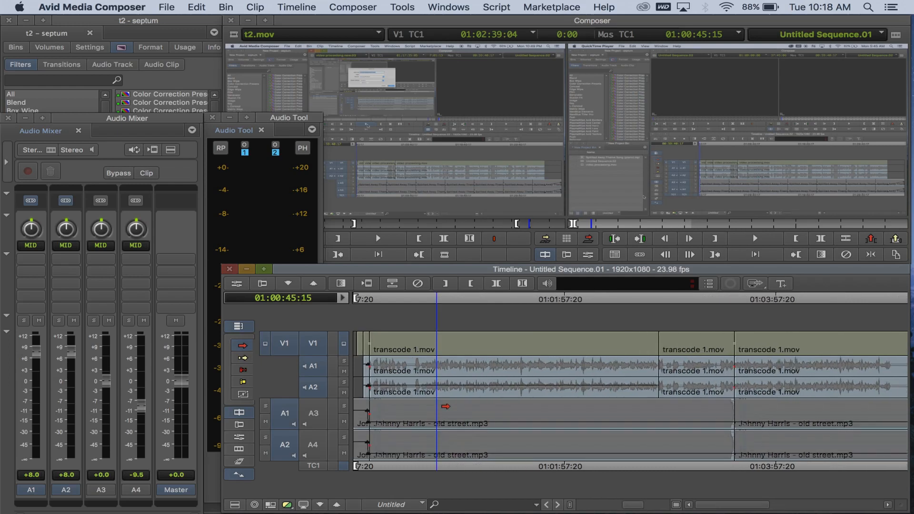
left_click(435, 343)
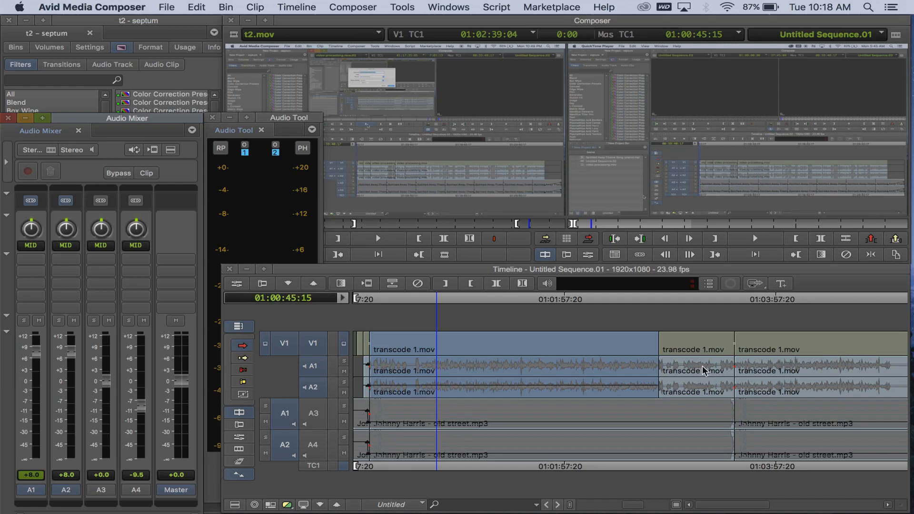
left_click(692, 350)
left_click(780, 349)
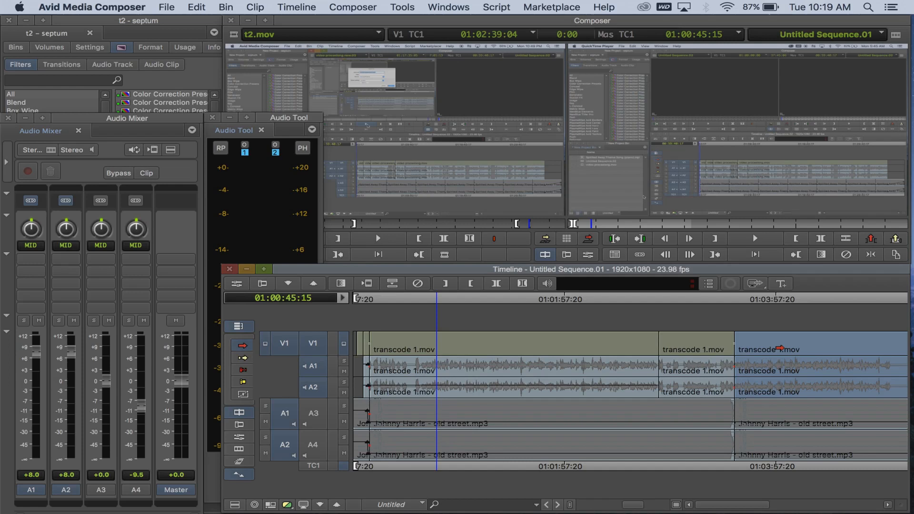
left_click(507, 341)
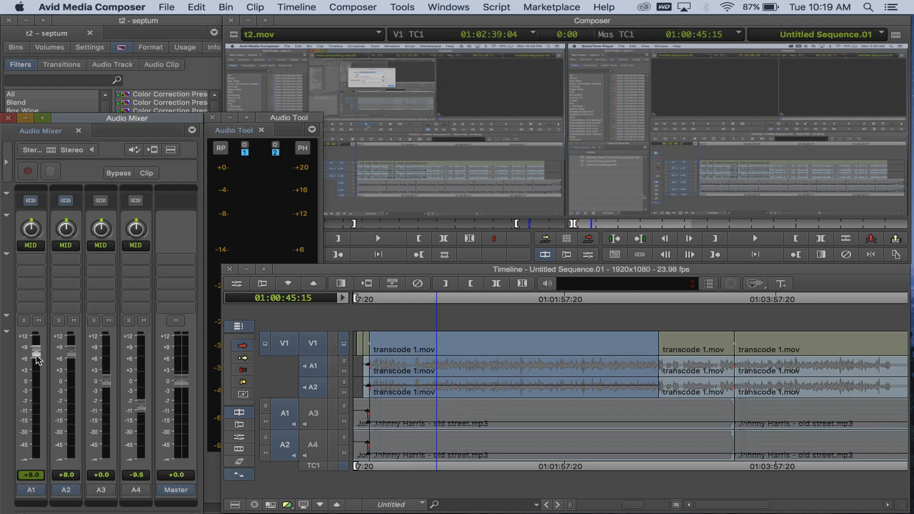
left_click_drag(35, 360, 38, 364)
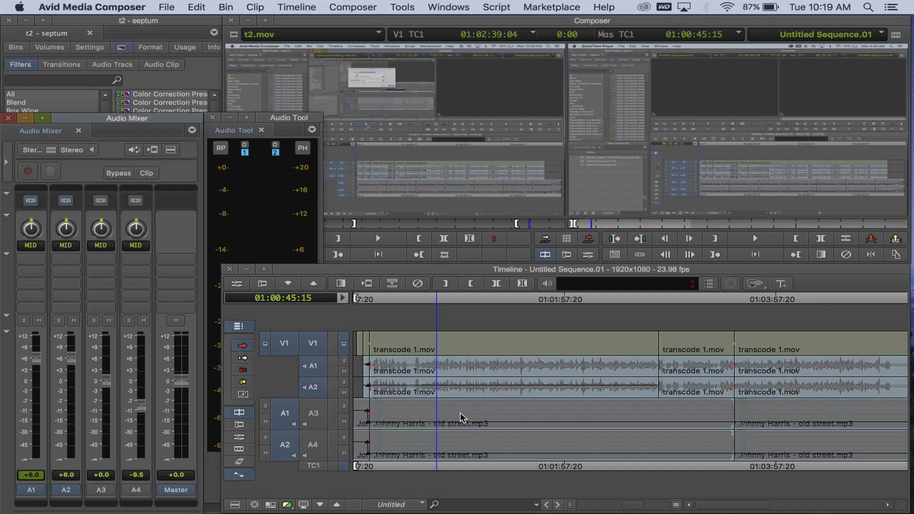
- Activate tracks A3 and A4, gang all four tracks and raise A1 and A2 to +7.3, A3 to +1.3 and A4 to -8.2 dB
left_click(403, 415)
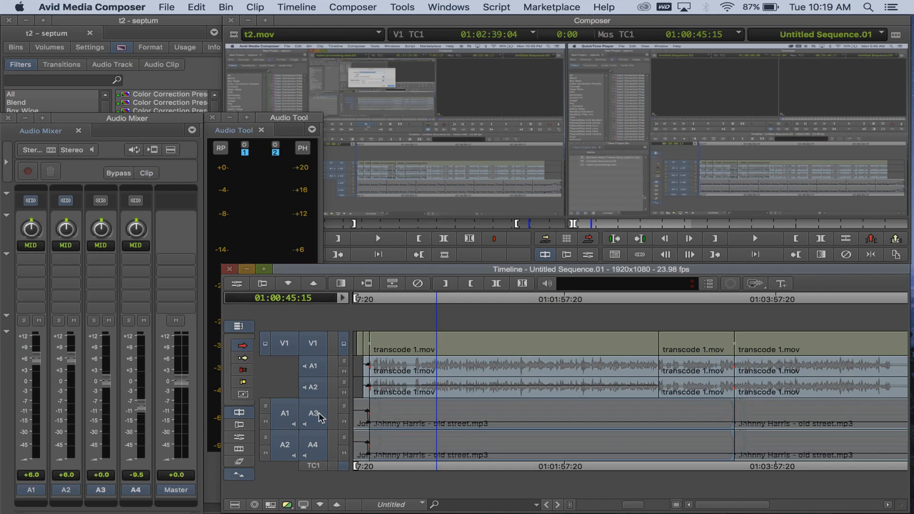
left_click(137, 458)
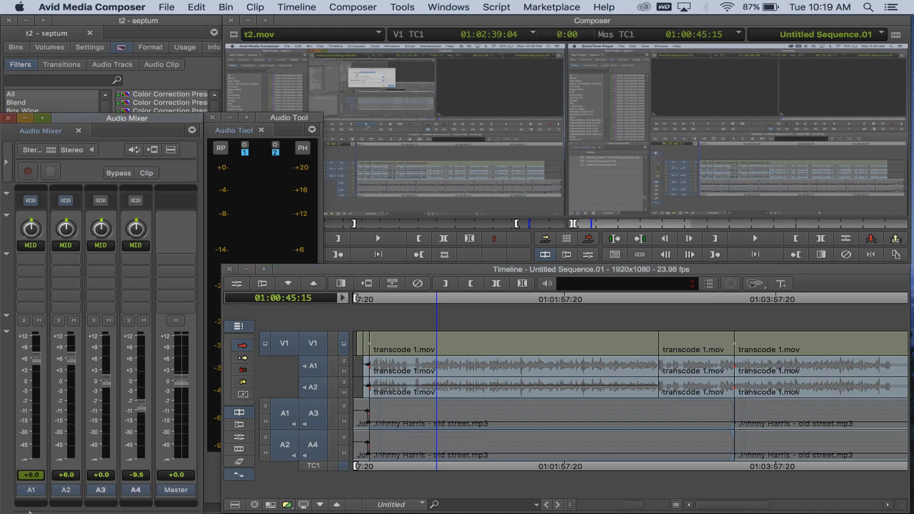
left_click(27, 494)
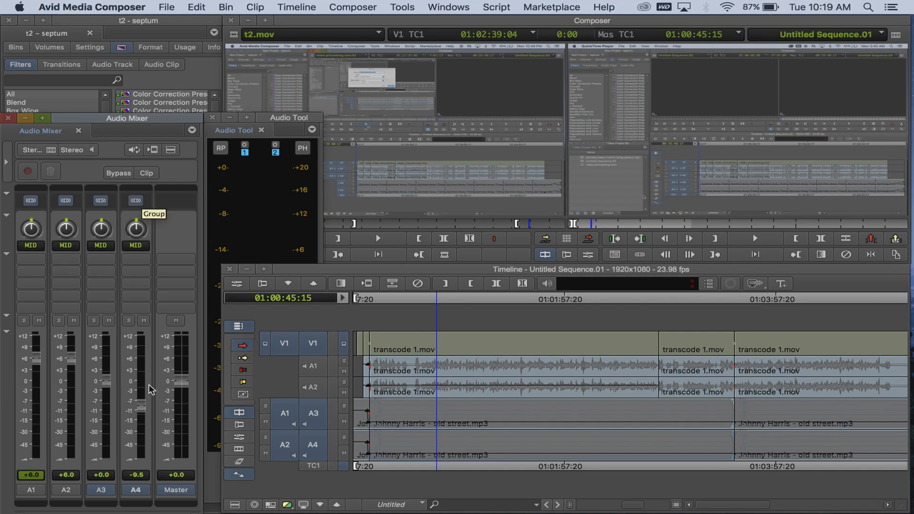
mouse_move(145, 410)
left_mouse_down()
mouse_move(144, 381)
mouse_move(145, 416)
mouse_move(145, 401)
left_mouse_up()
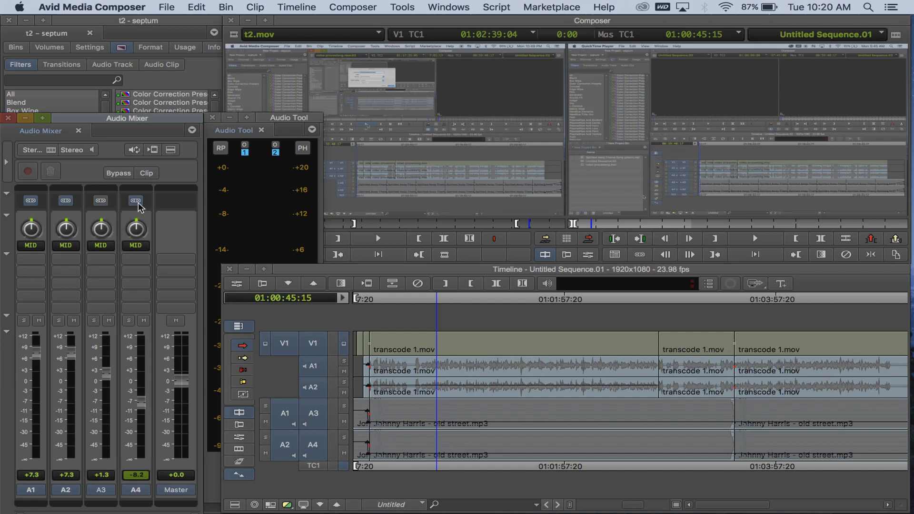
- Bring A3 and A4 separately to about -7 dB, regang all four tracks and move A1 and A2 to +7.5 dB and A3 to -7.2 dB
left_click_drag(109, 379, 114, 407)
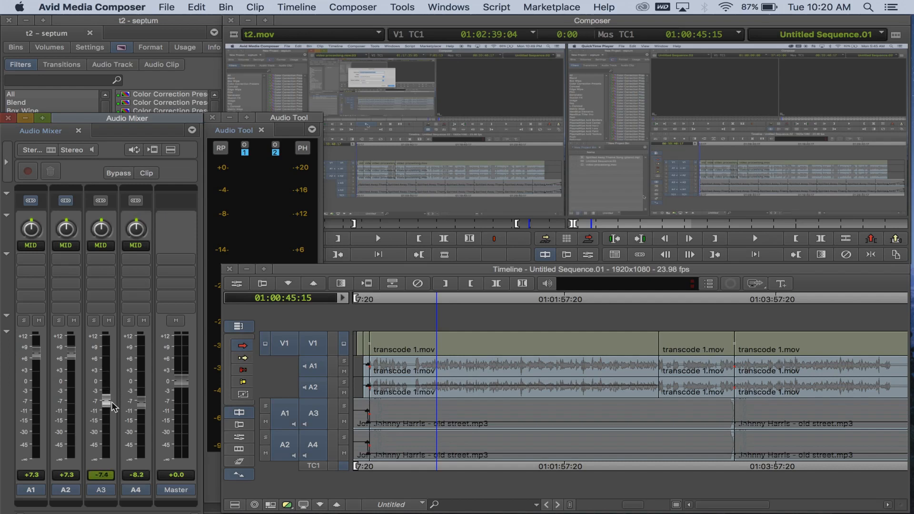
left_click_drag(142, 406, 143, 403)
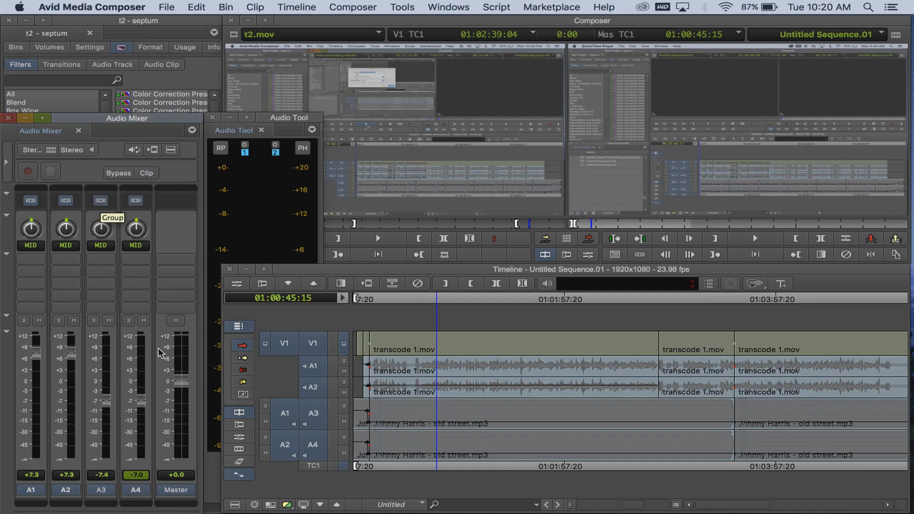
mouse_move(146, 403)
left_mouse_down()
mouse_move(144, 392)
mouse_move(144, 405)
left_mouse_up()
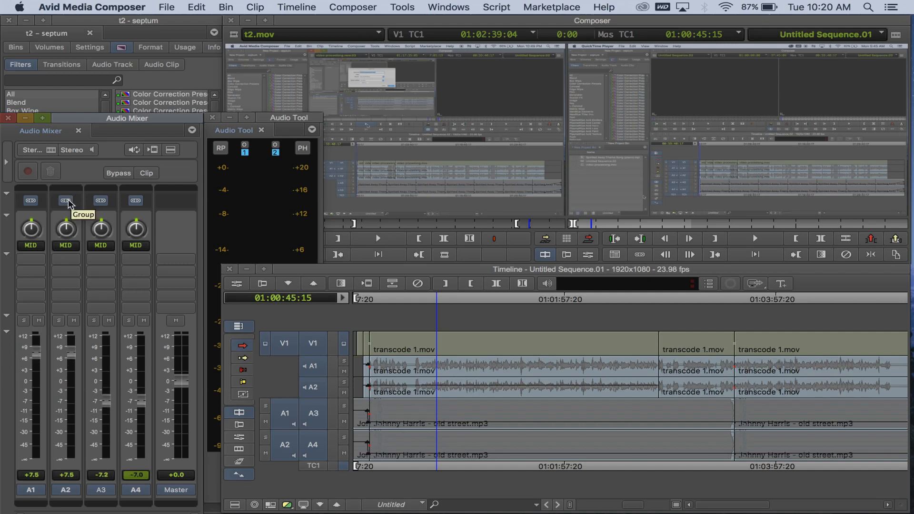
- Ungang A1 and A2, and raise the ganged tracks A3 and A4 to -1.1 and -0.9 dB
left_click(31, 201)
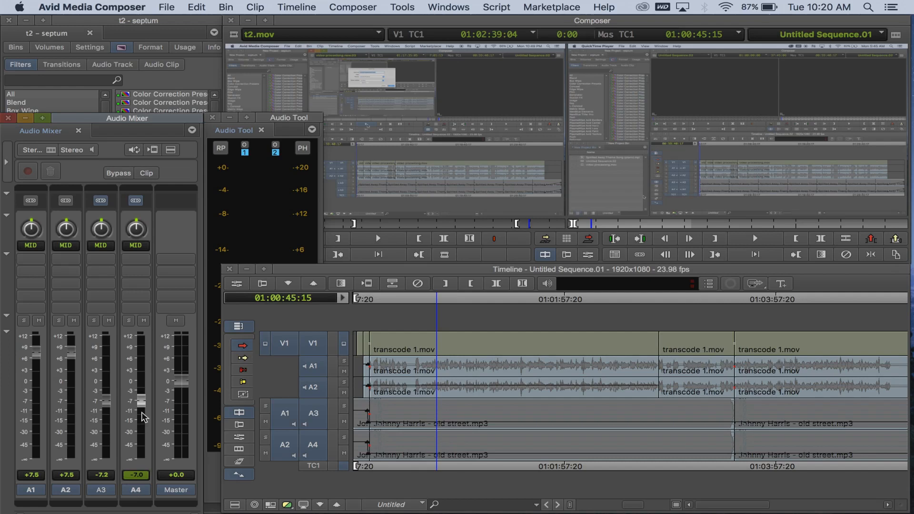
mouse_move(143, 402)
left_mouse_down()
mouse_move(143, 364)
mouse_move(142, 420)
mouse_move(141, 386)
left_mouse_up()
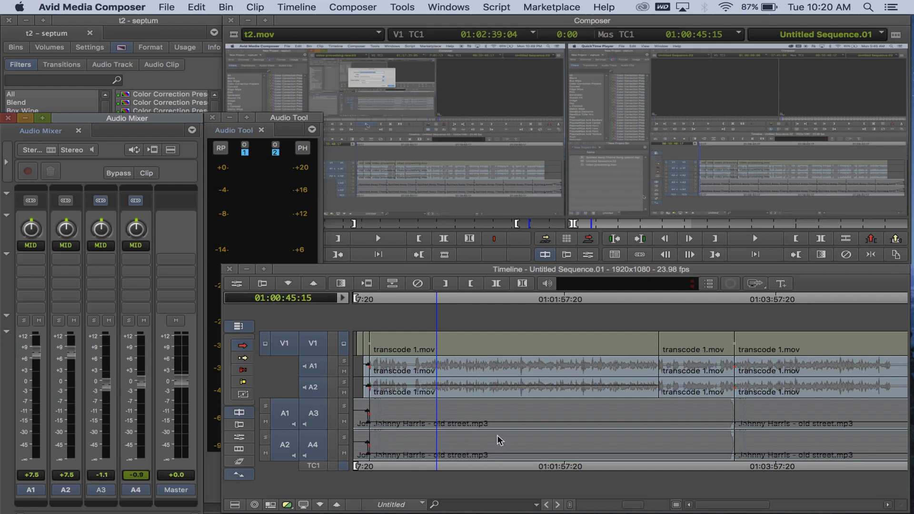
left_click(448, 415)
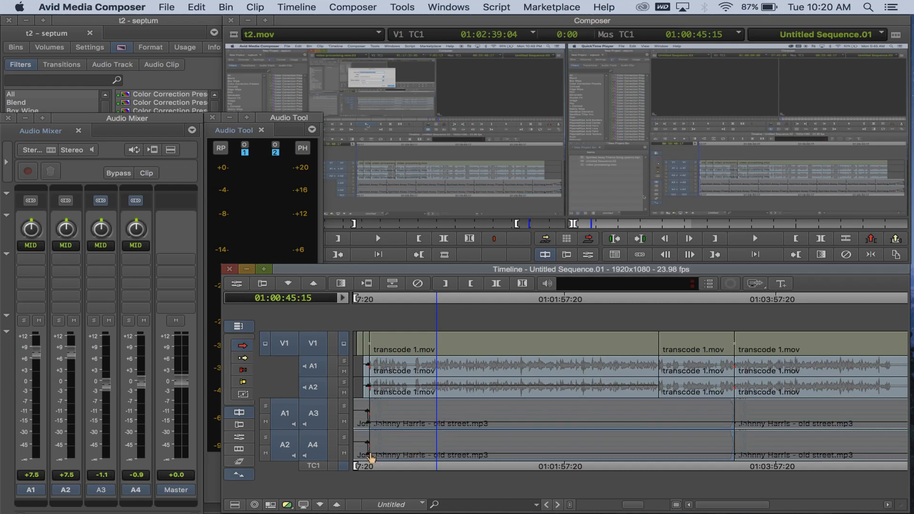
- Examine the volume keyframes on track A4 where the long Johnny Harris - old street.mp3 clip begins, with the playhead parked at 01:00:06:13
left_click(370, 456)
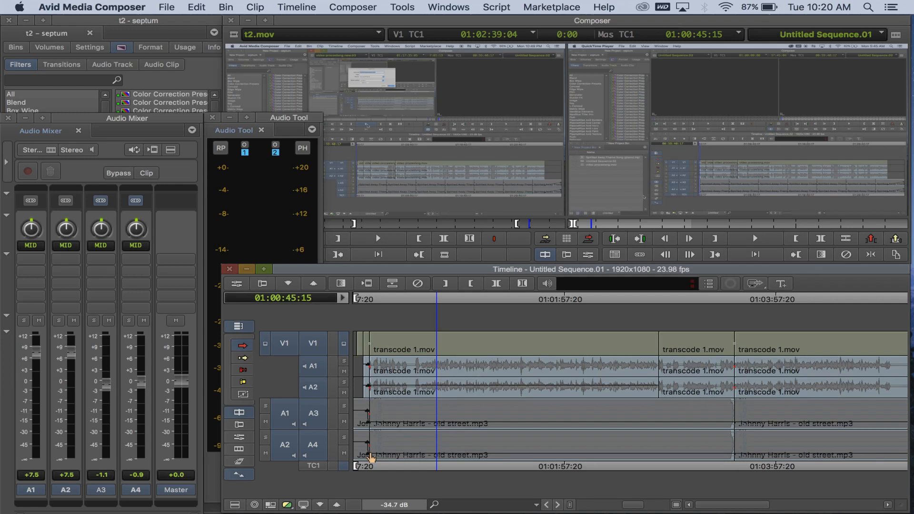
left_click(369, 455)
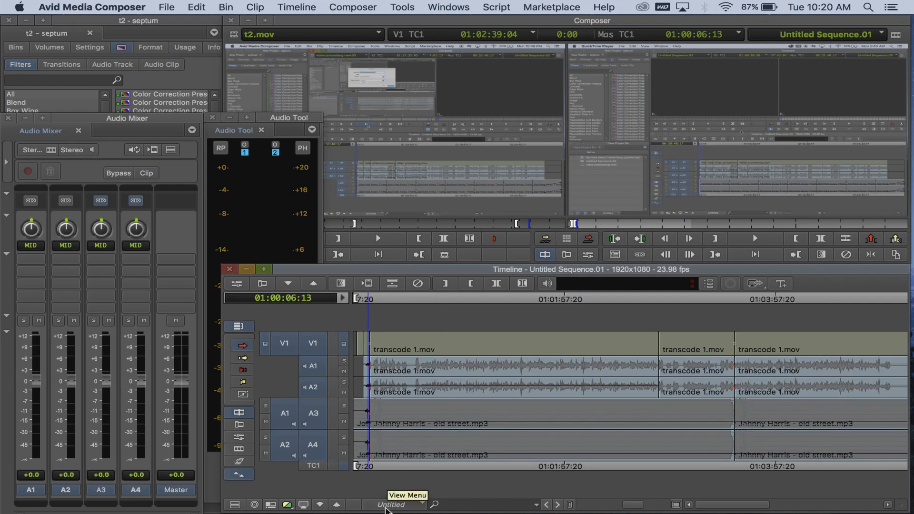
left_click(368, 444)
key("1")
left_click(368, 444)
left_click_drag(368, 444, 370, 447)
left_click(370, 446)
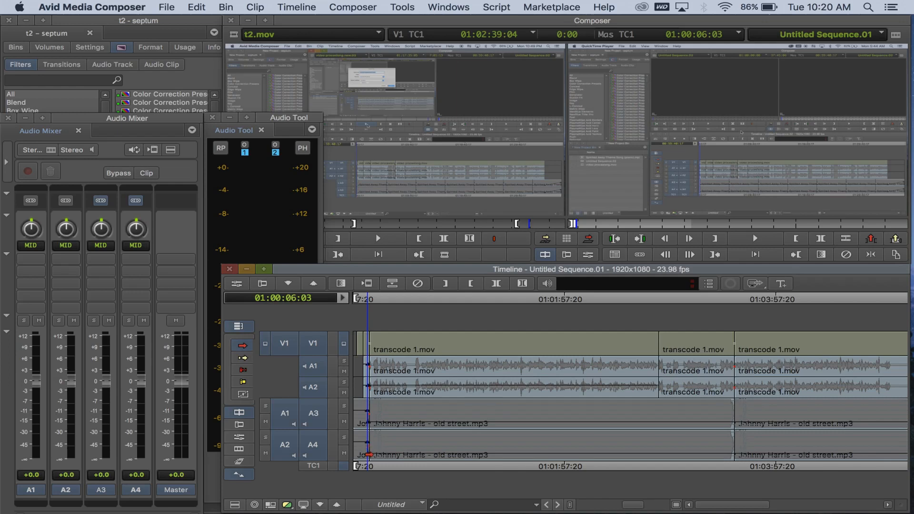
left_click(368, 456)
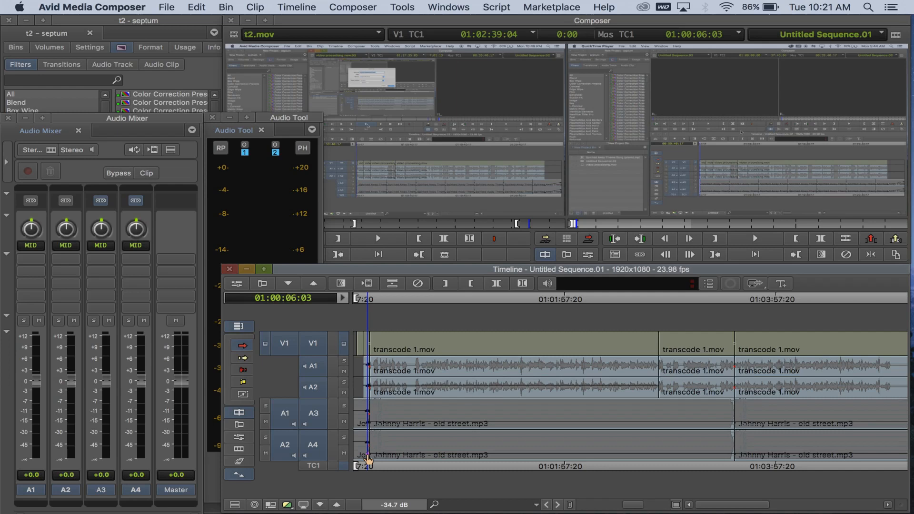
left_click(368, 458)
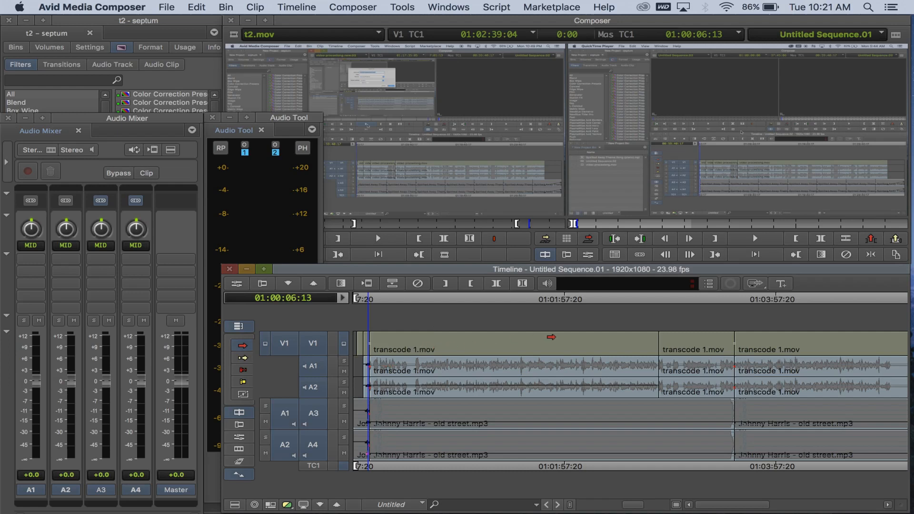
- Select the transcode 1.mov clips one after another, ending with the long clip just after the playhead
left_click(552, 339)
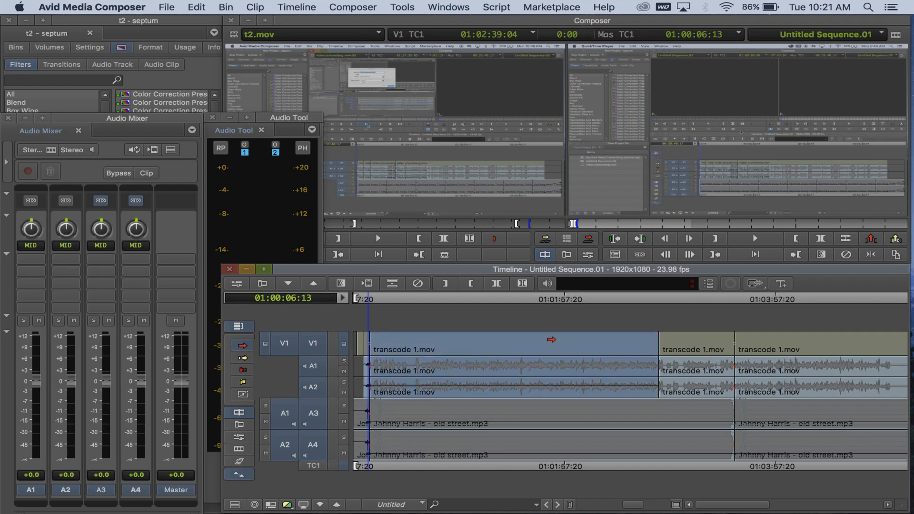
left_click(703, 350)
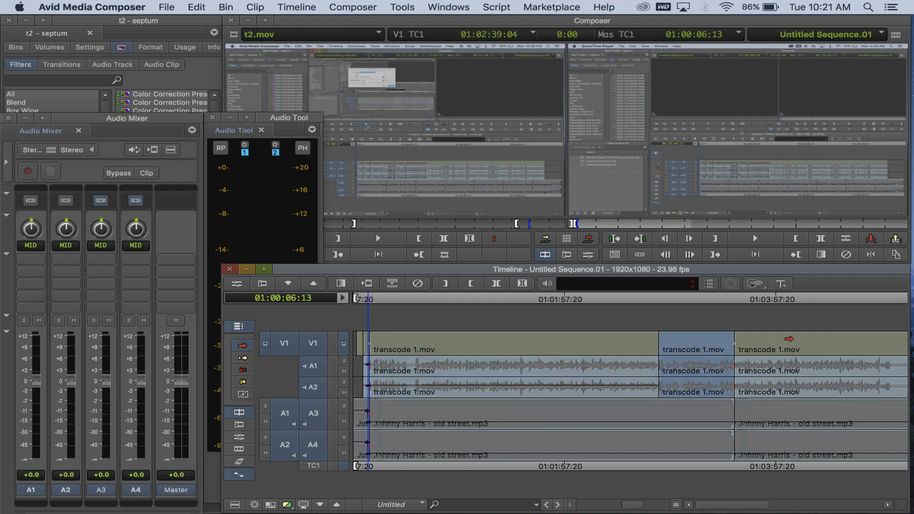
left_click(789, 341)
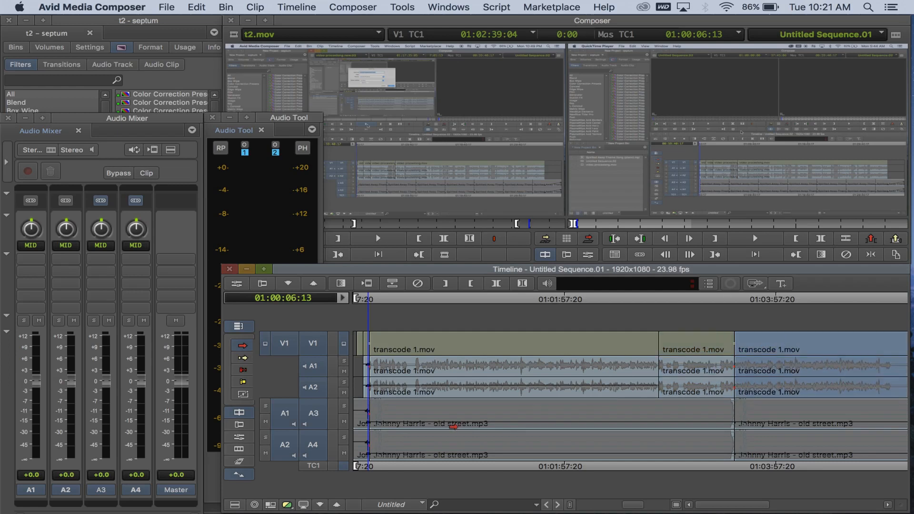
left_click(453, 419)
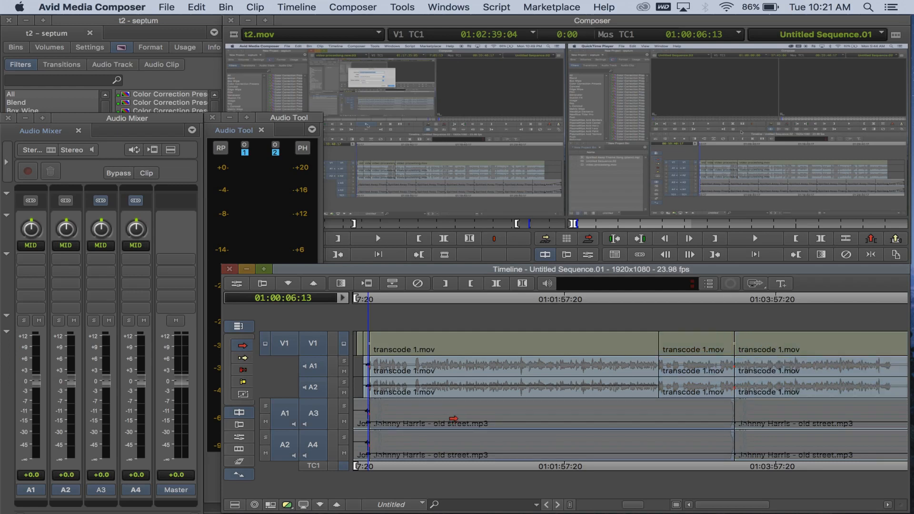
left_click(453, 343)
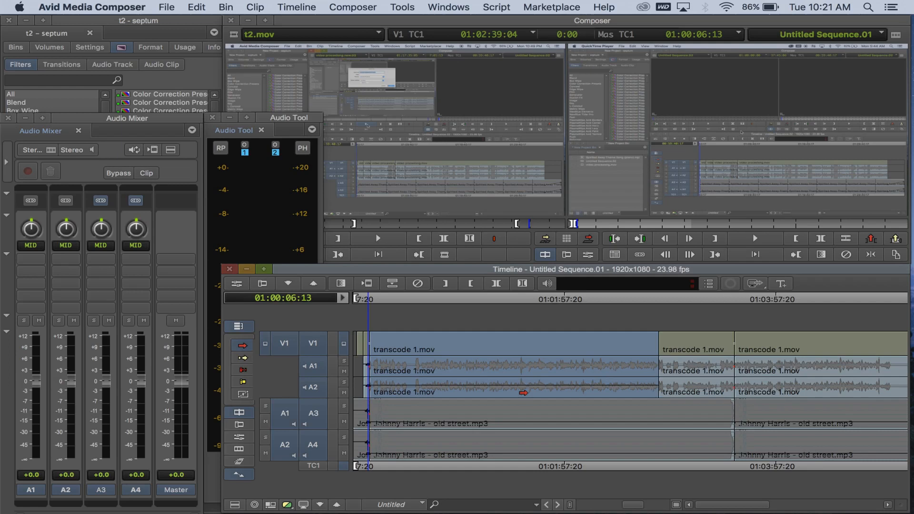
left_click(240, 474)
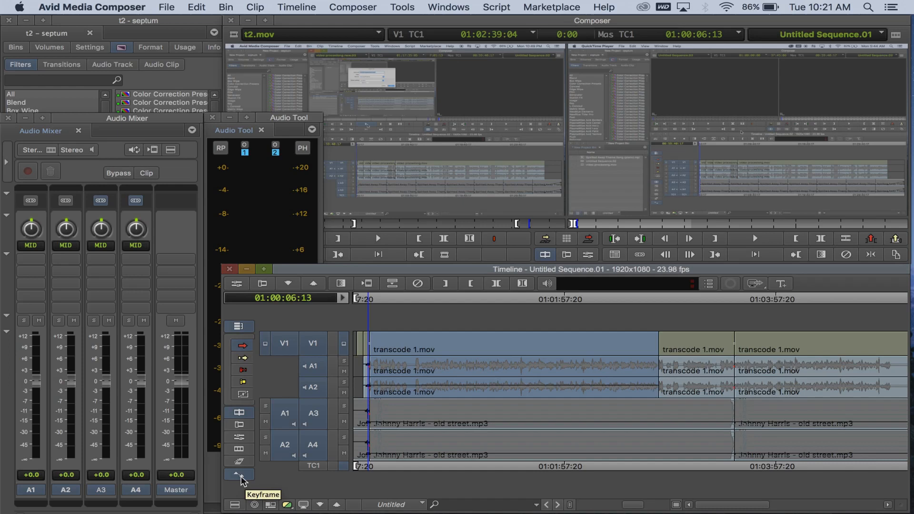
left_click(235, 503)
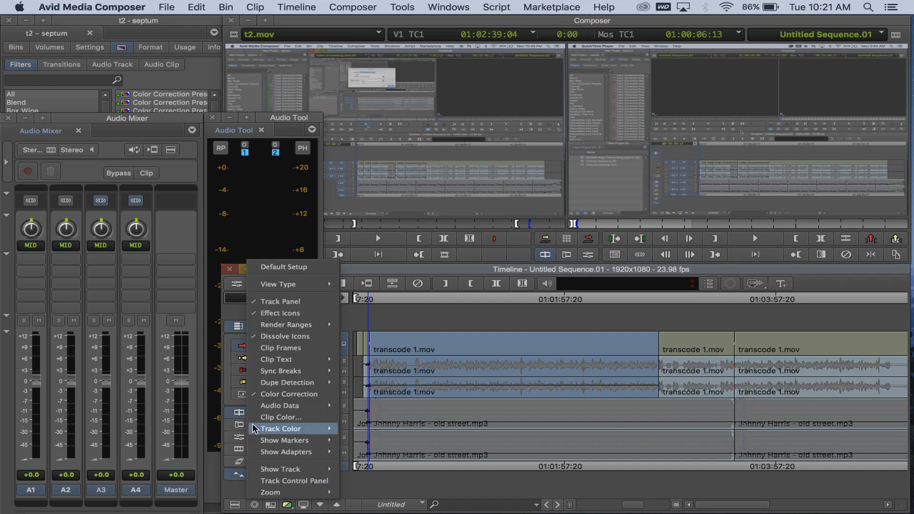
mouse_move(292, 412)
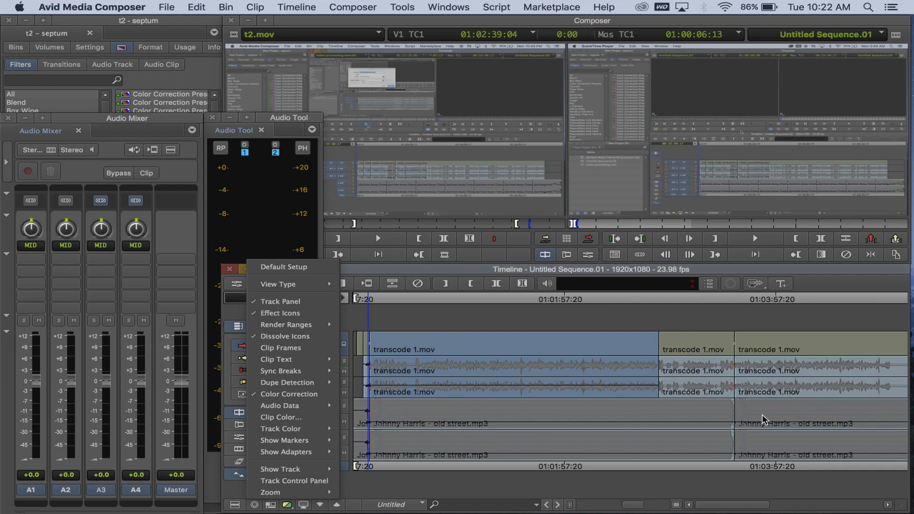
left_click(640, 508)
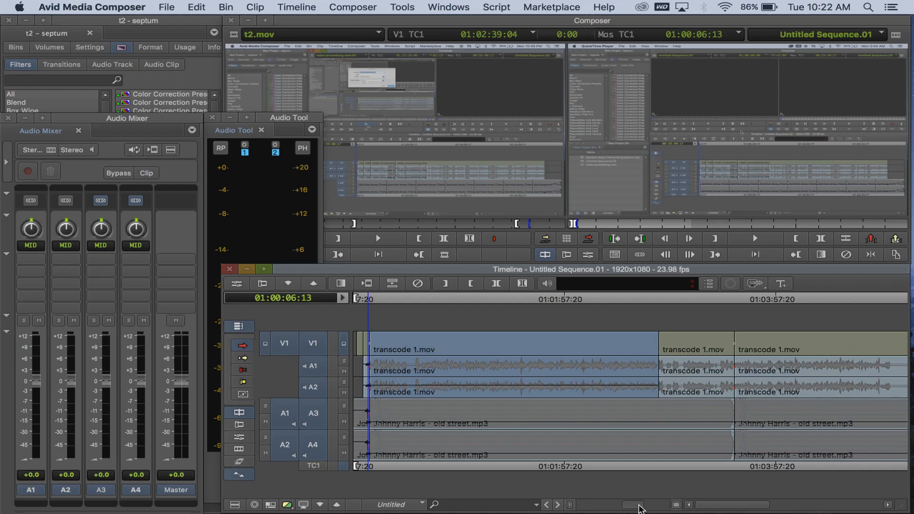
left_click_drag(641, 508, 691, 508)
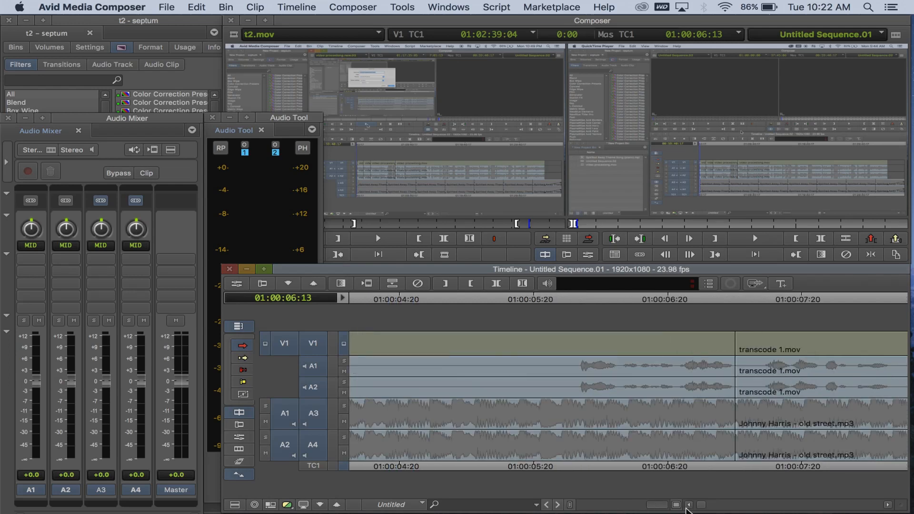
left_click_drag(680, 508, 561, 511)
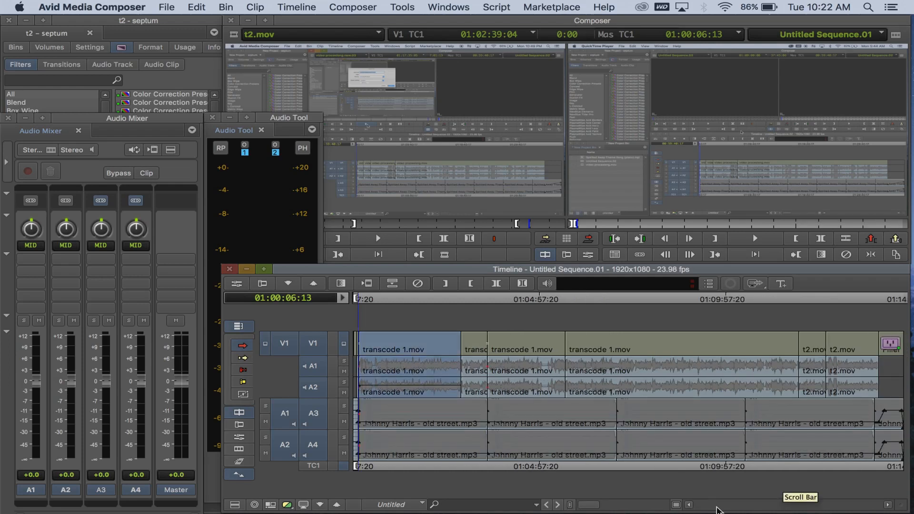
- Remove the closing fade-out keyframes on track A3 at the end of the last Johnny Harris - old street.mp3 clip
left_click_drag(597, 507, 651, 510)
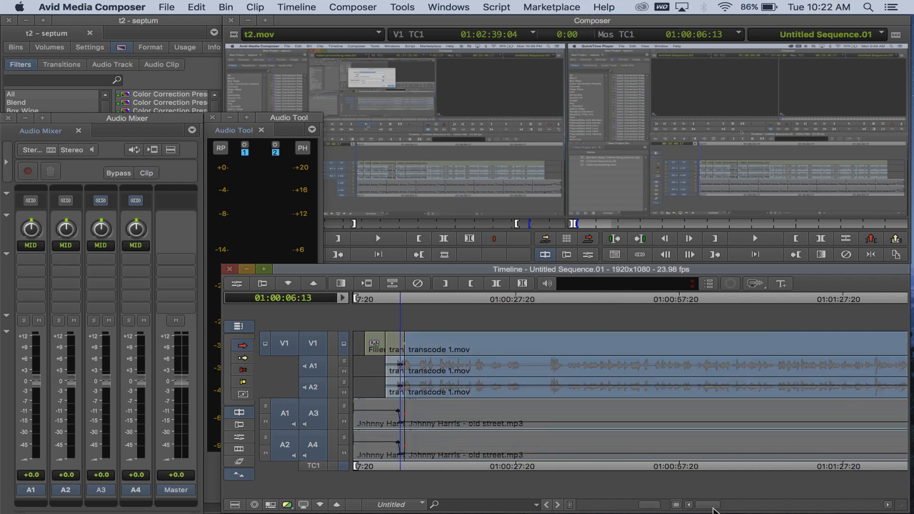
left_click_drag(710, 505, 816, 504)
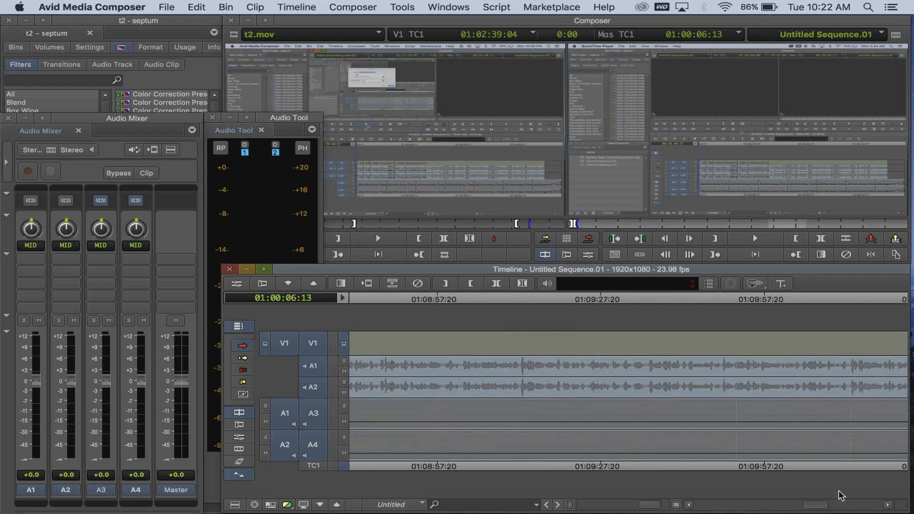
scroll(840, 495, "right", 10)
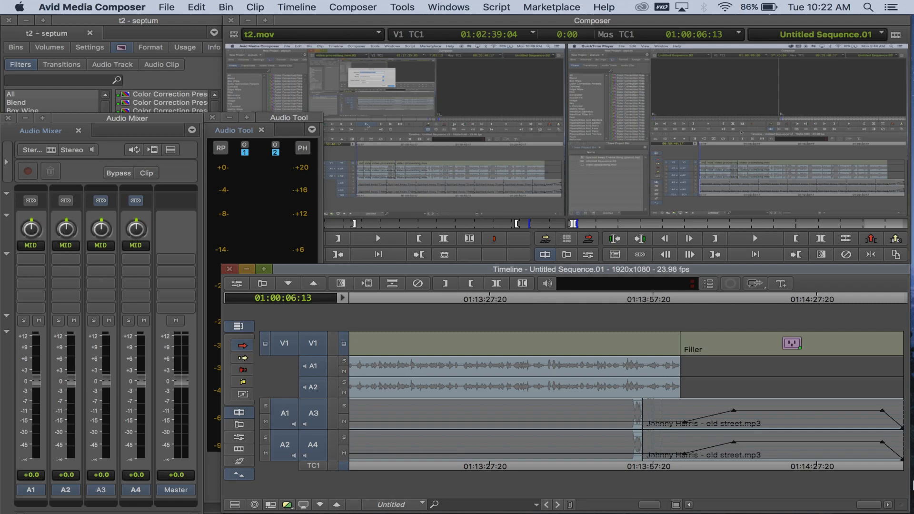
left_click(884, 412)
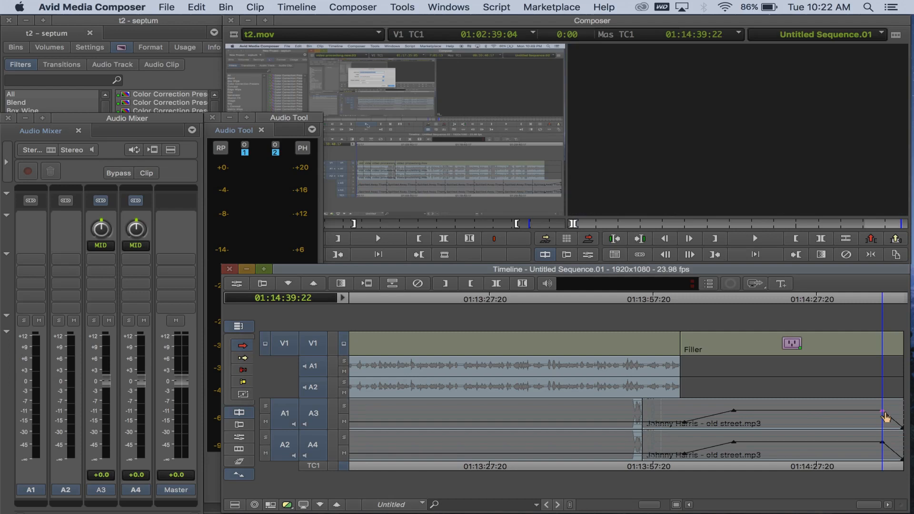
key("Delete")
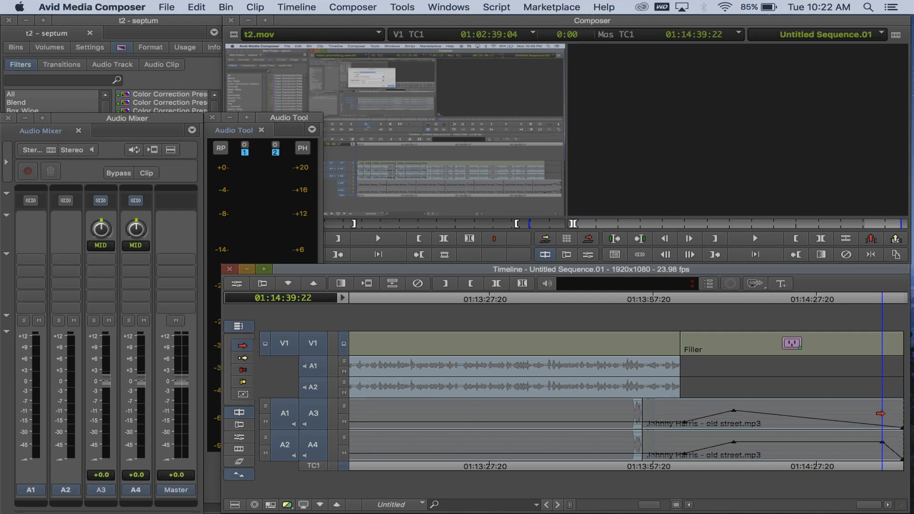
left_click(903, 431)
left_click_drag(903, 428, 903, 411)
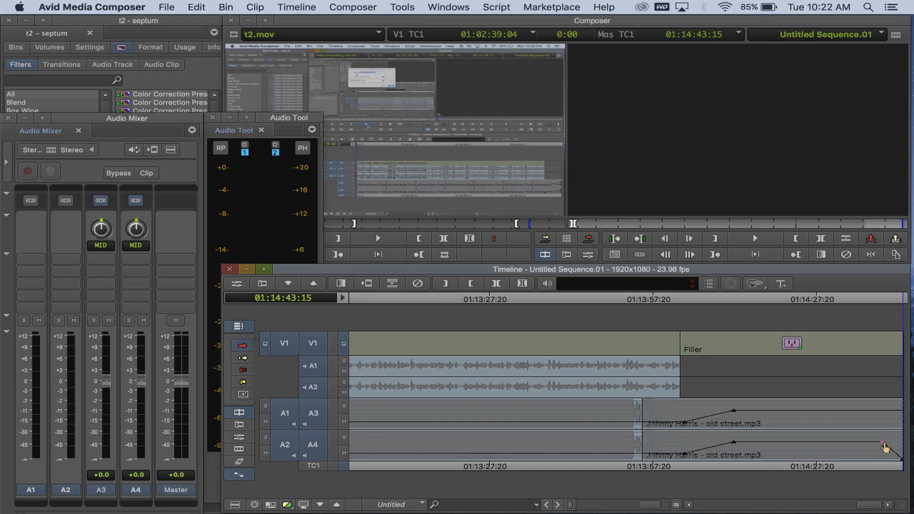
- Delete the remaining fade keyframes on A4 and A3, keeping only the first volume keyframe under the Filler on each track
left_click(903, 460)
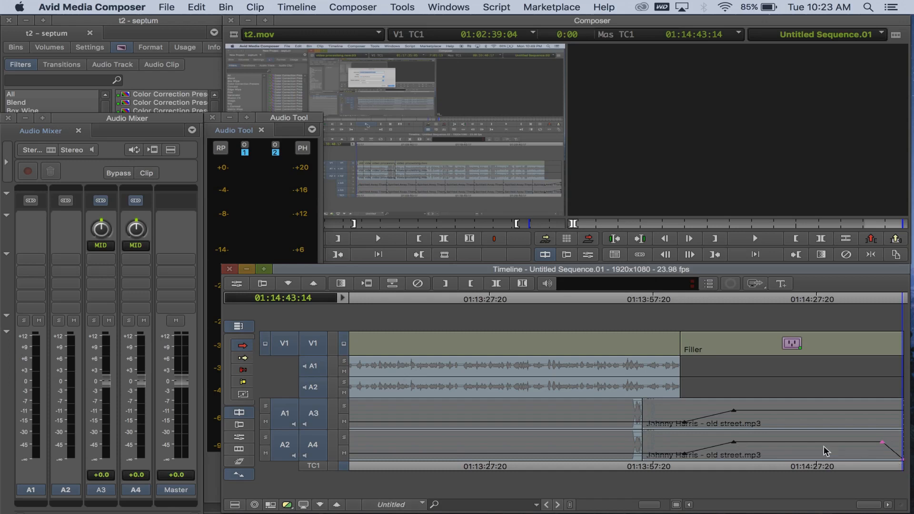
left_click(733, 443)
left_click(688, 456)
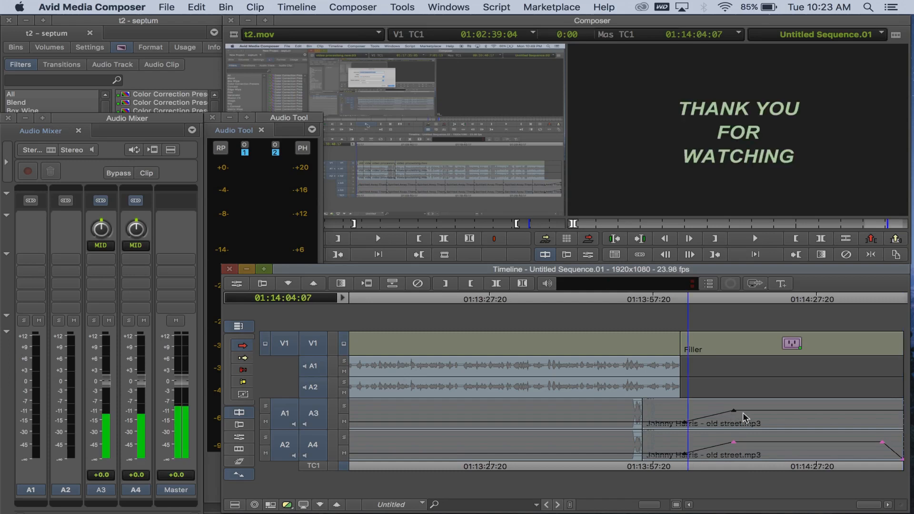
left_click(733, 410)
key("Delete")
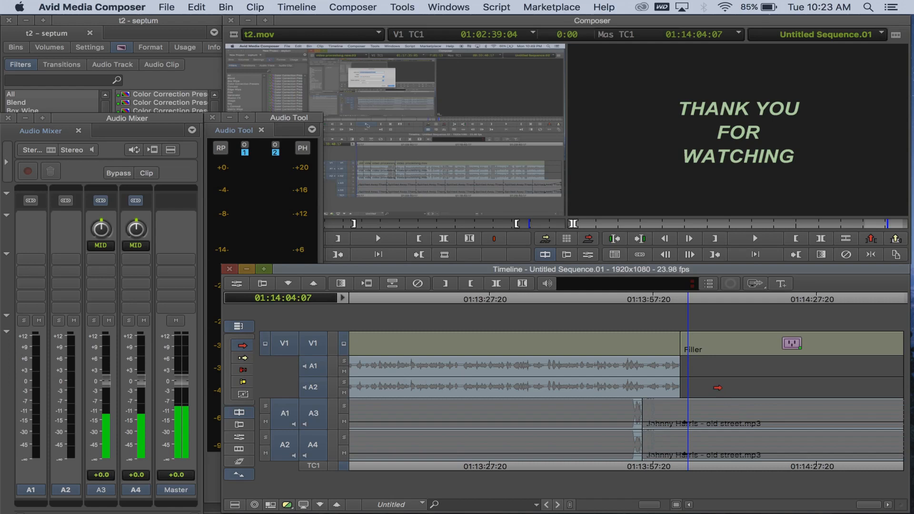
- Play the sequence from 01:14:01:01 to hear the music under the end title
left_click(703, 301)
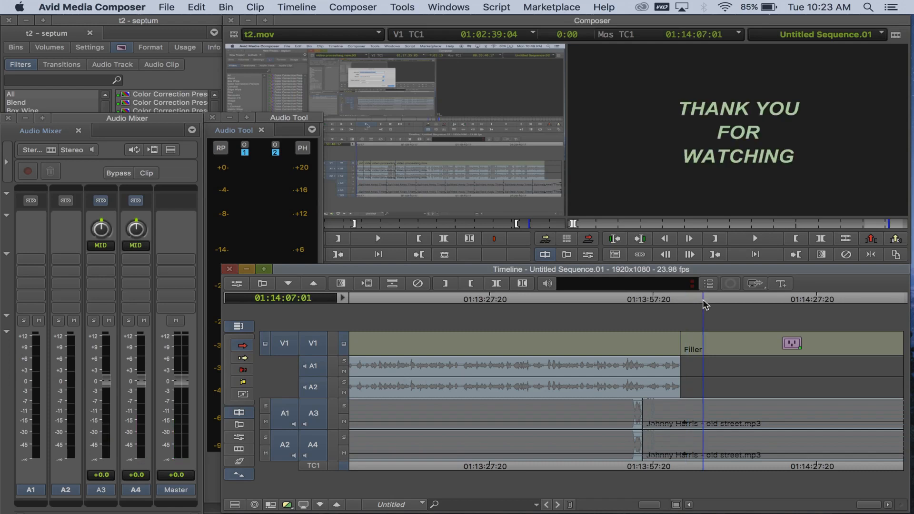
left_click_drag(703, 305, 706, 304)
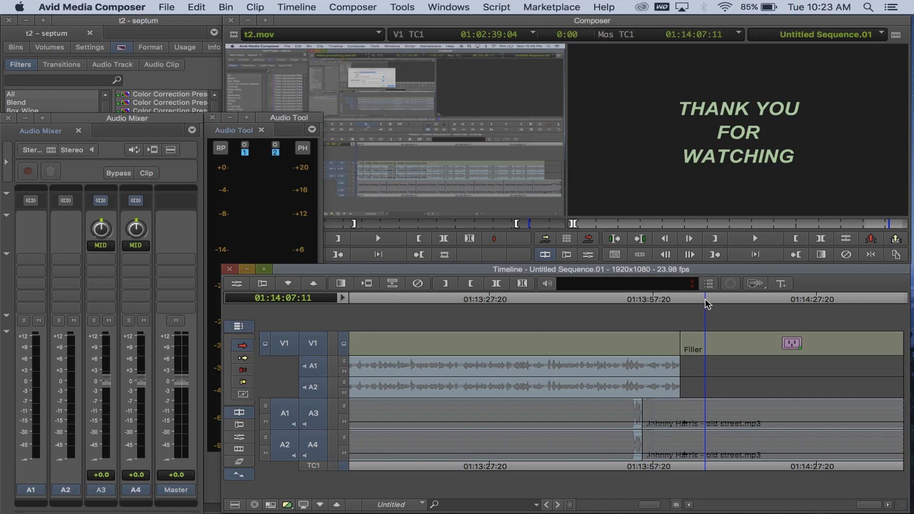
left_click(656, 301)
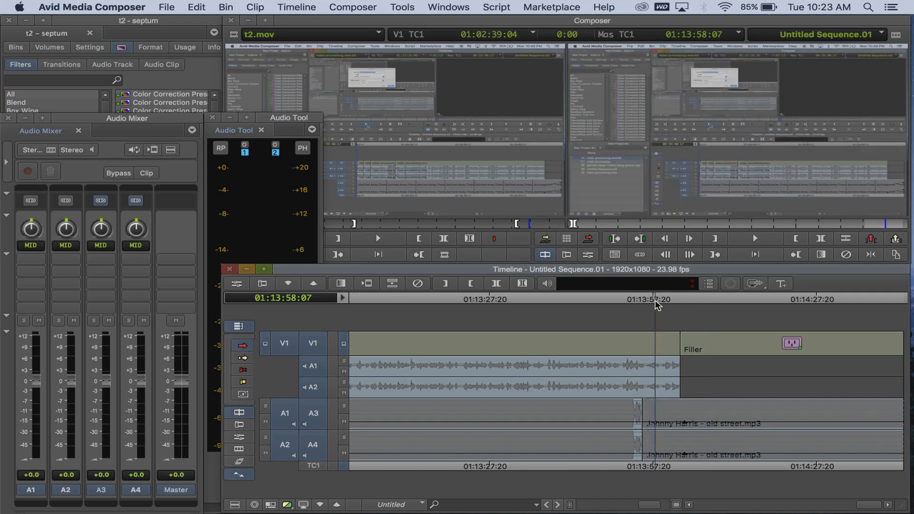
left_click_drag(663, 300, 670, 300)
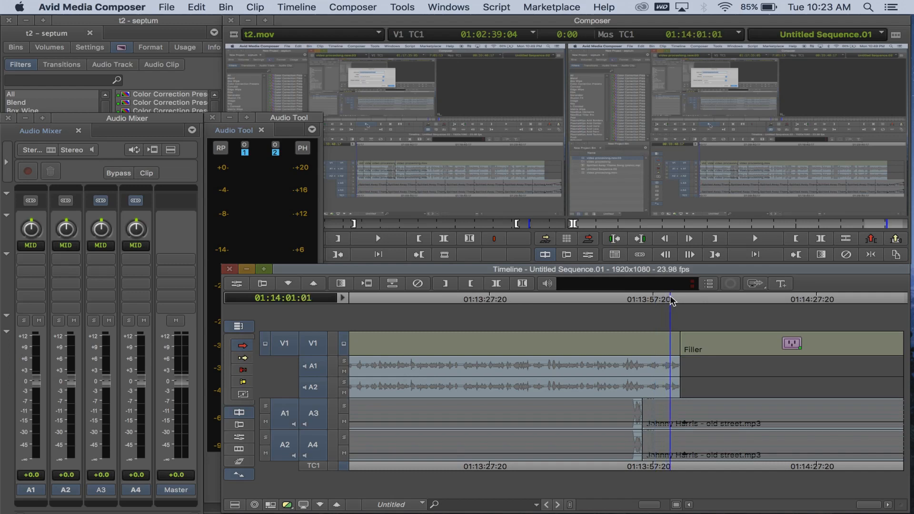
left_click(759, 242)
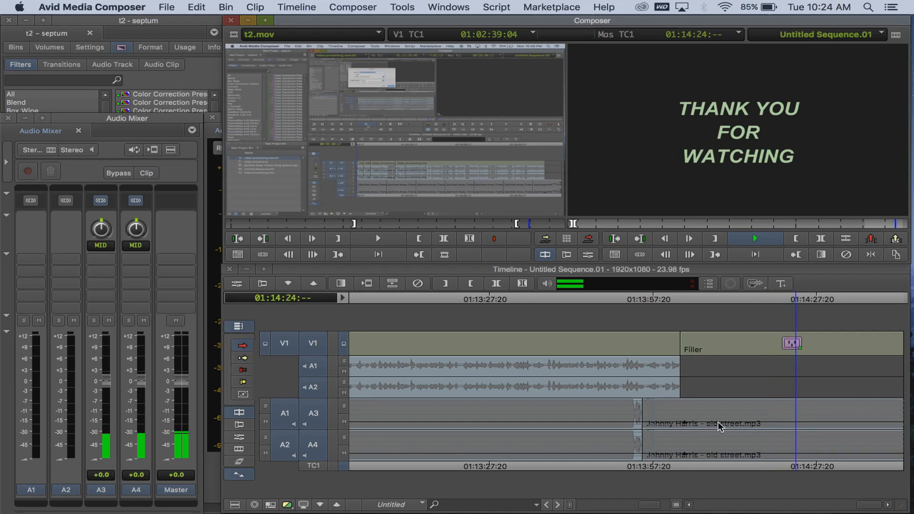
- Add volume keyframes on A3 and A4 at 01:14:06:19, raising A3's to 0 dB and A4's to the matching level
left_click(702, 299)
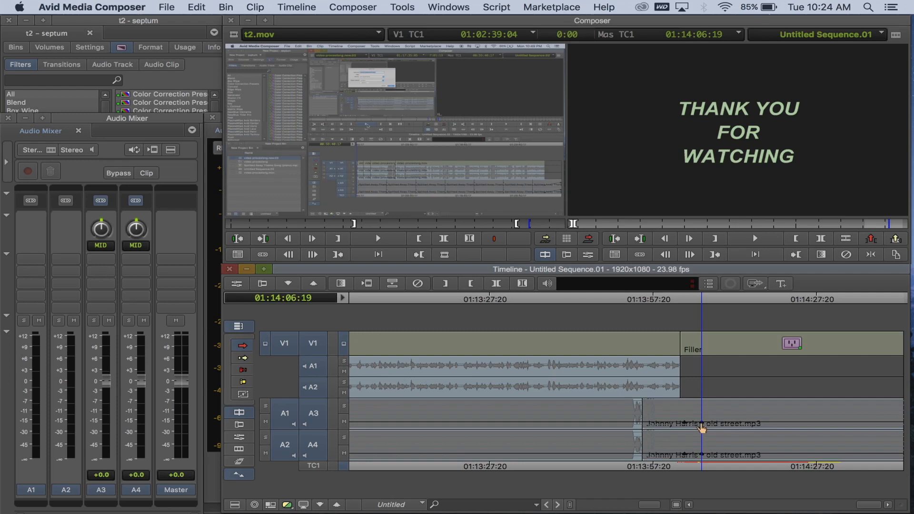
left_click_drag(703, 427, 701, 419)
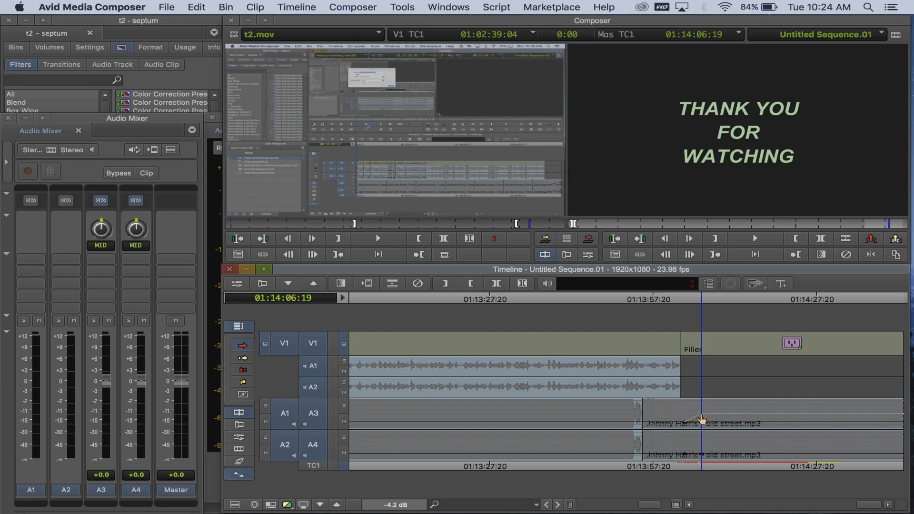
left_click_drag(702, 419, 702, 414)
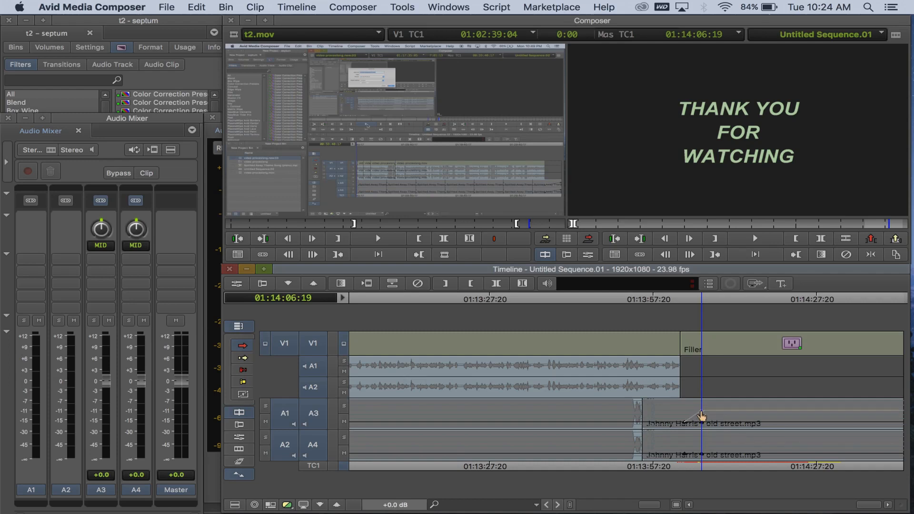
left_click_drag(701, 415, 701, 414)
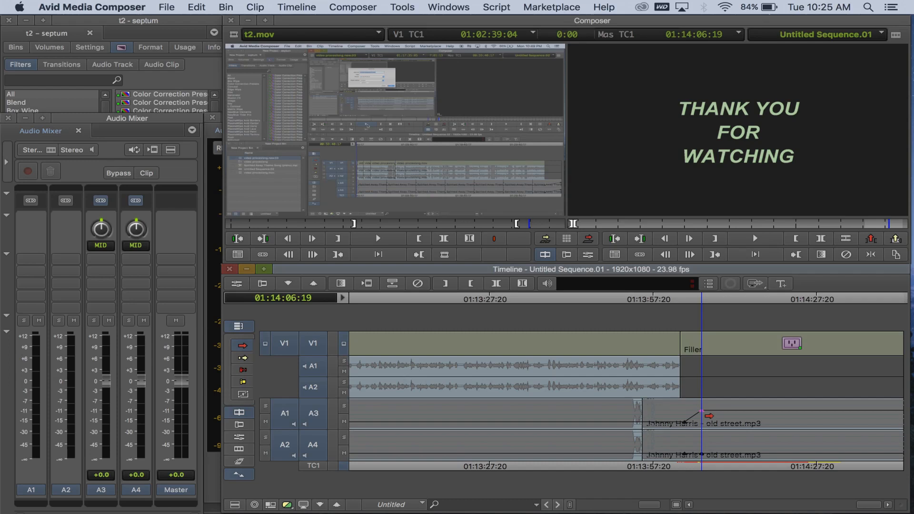
left_click_drag(705, 416, 705, 416)
left_click_drag(703, 459, 705, 451)
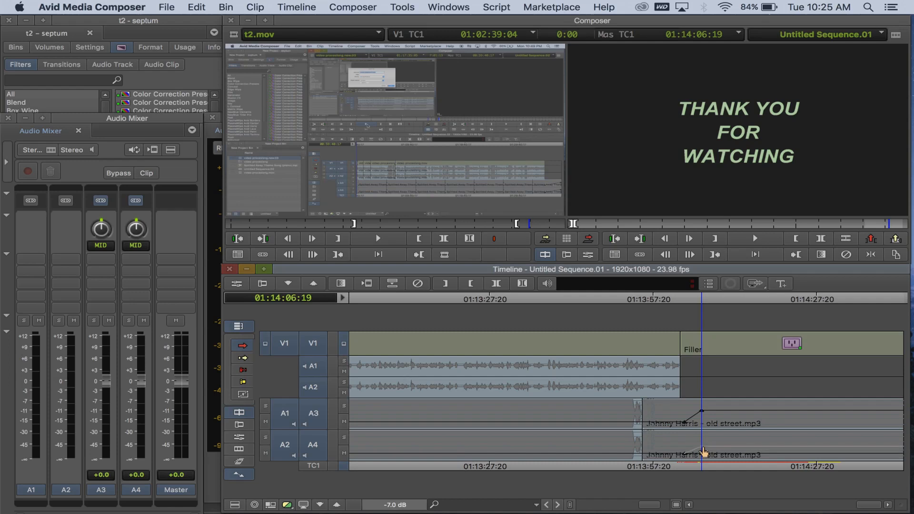
left_click_drag(704, 451, 703, 447)
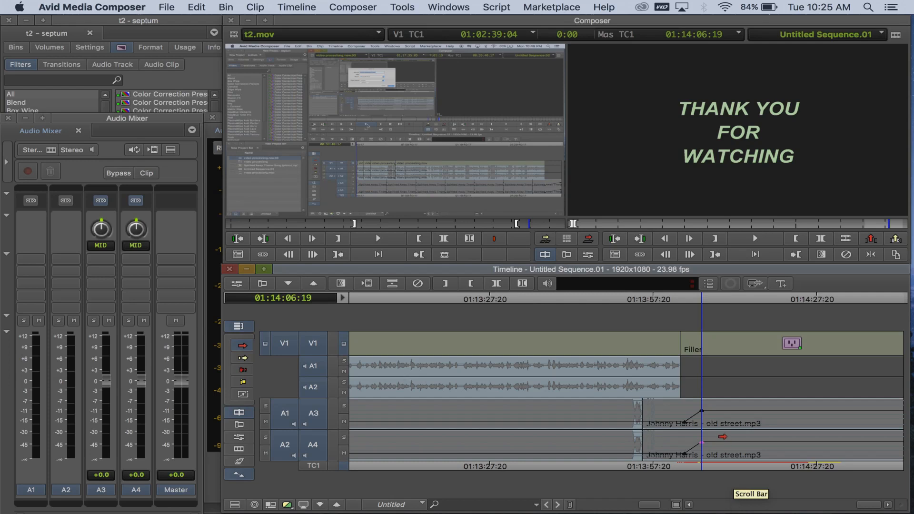
- Play the music rise from 01:14:00:21 to check its level, and stop playback after the ramp
left_click(661, 300)
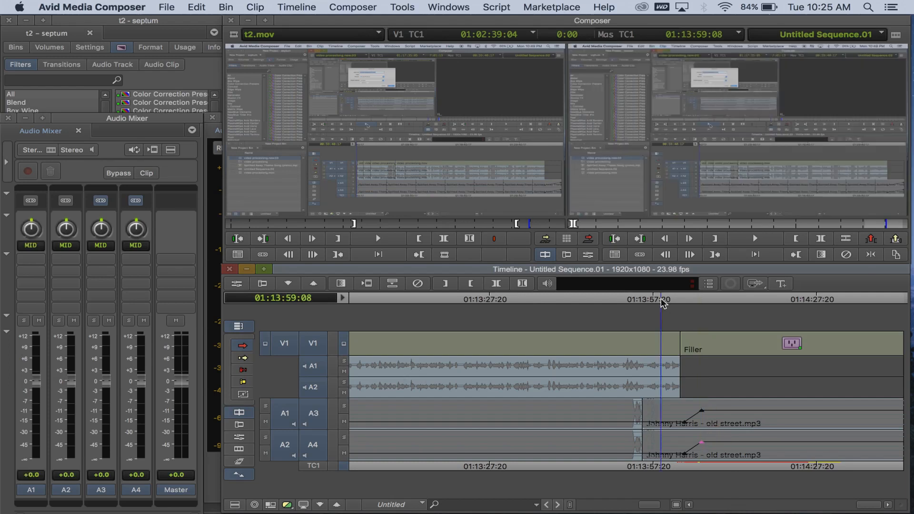
left_click(670, 301)
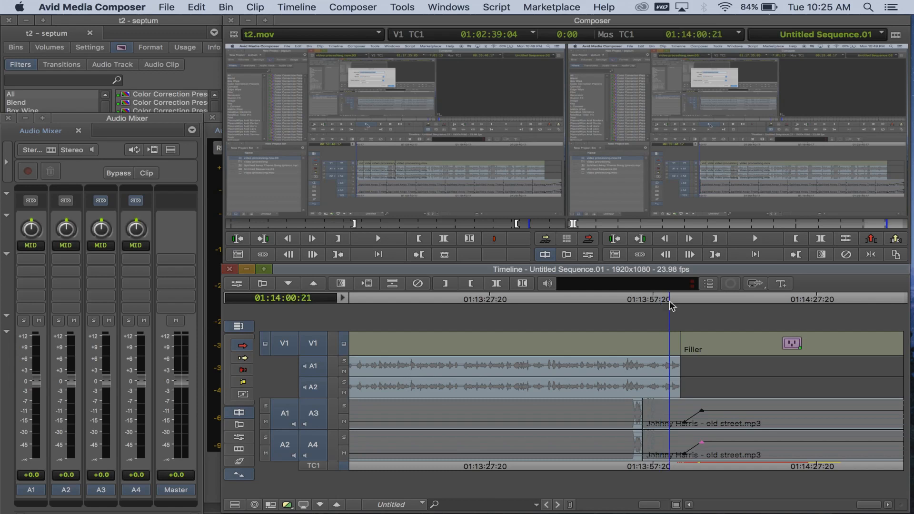
key("space")
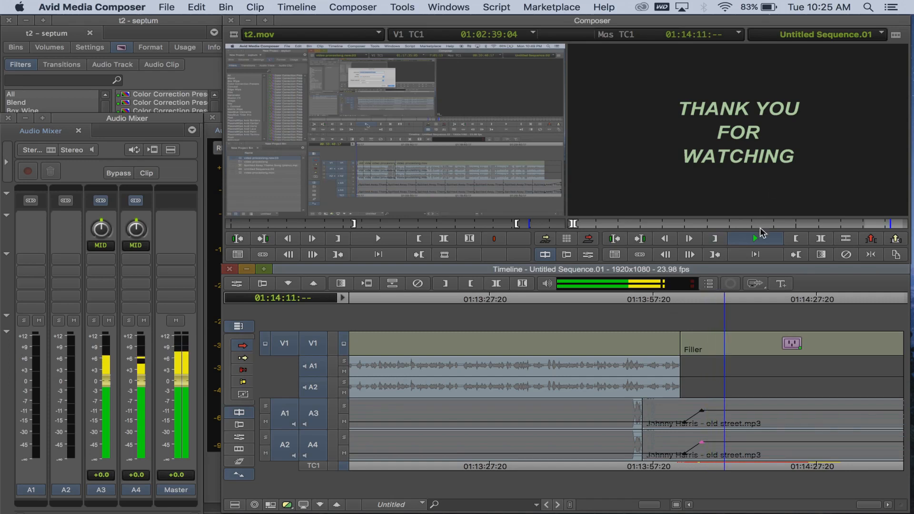
left_click(761, 237)
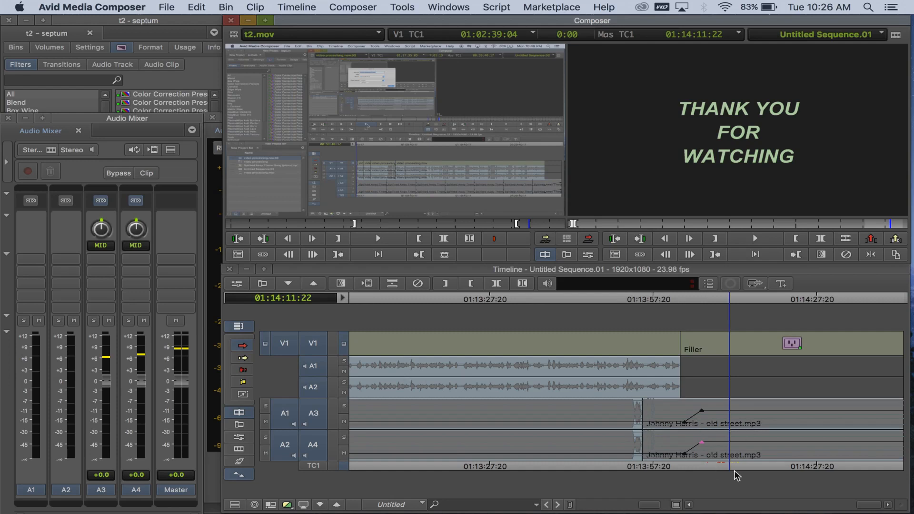
- Play the last seconds of the sequence from 01:14:41:18, and park the playhead at 01:14:38:21 with no keyframe selected
left_click(874, 506)
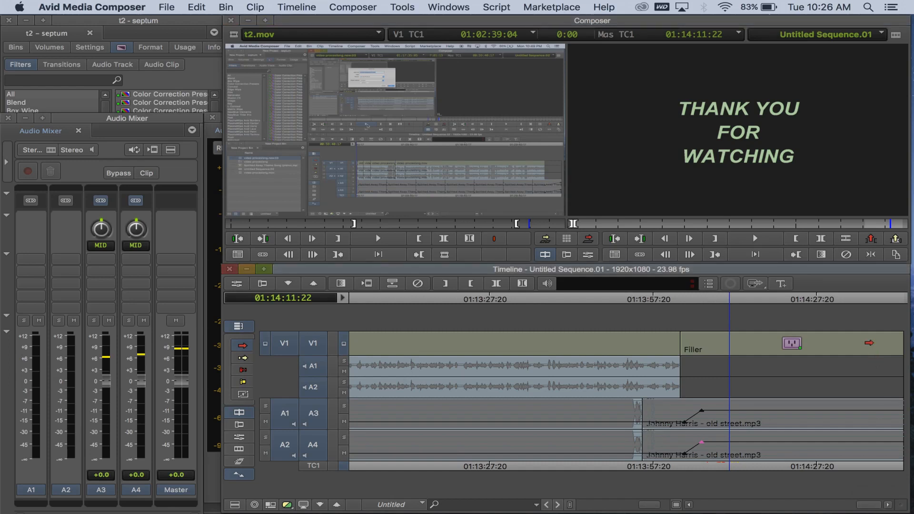
left_click(893, 301)
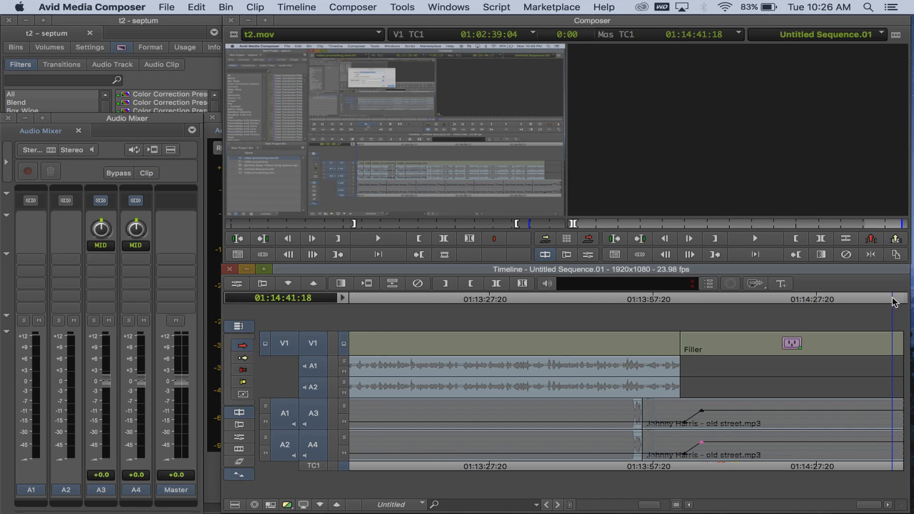
left_click(759, 238)
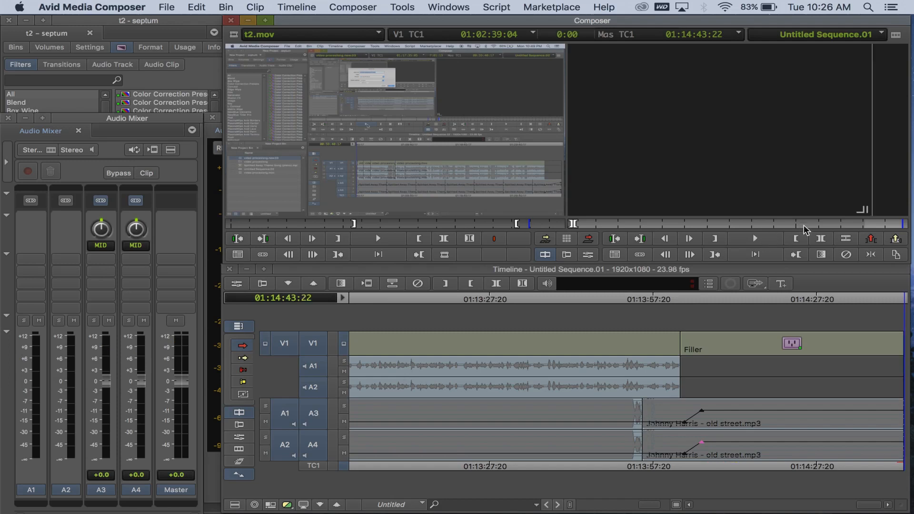
left_click(869, 299)
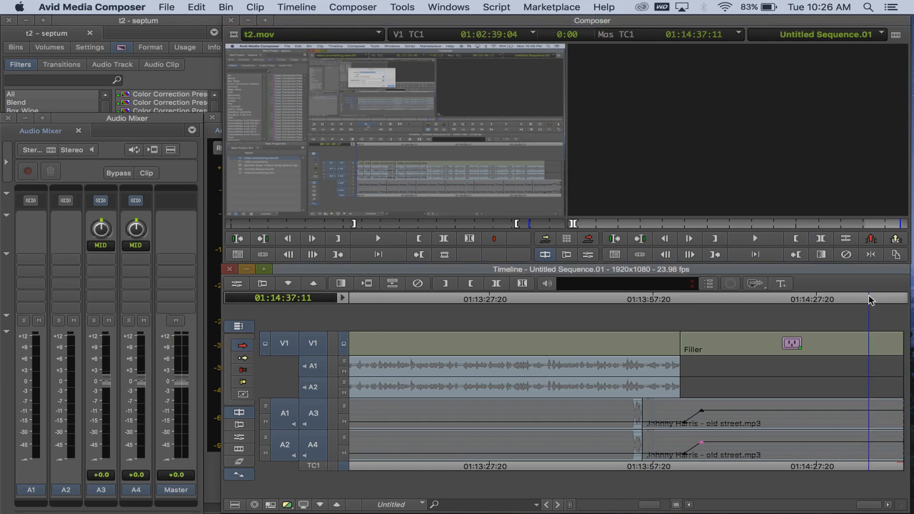
left_click_drag(869, 299, 877, 299)
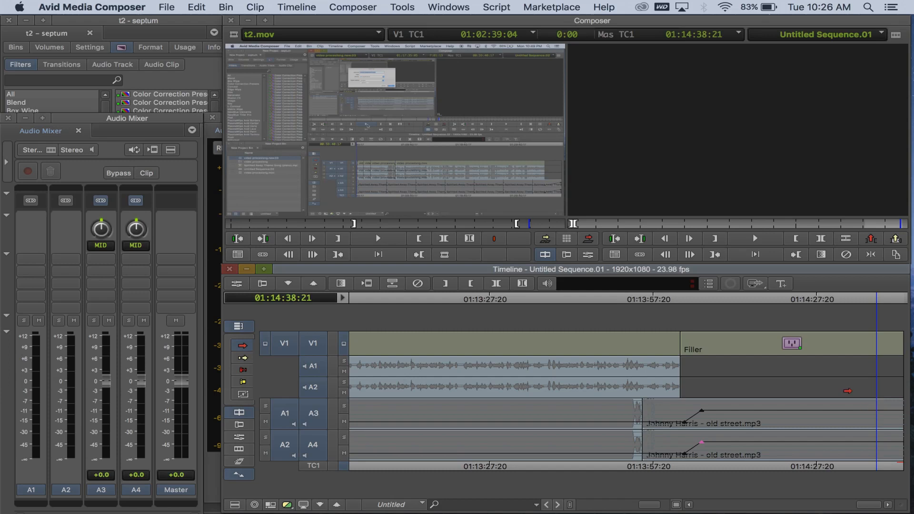
left_click(812, 418)
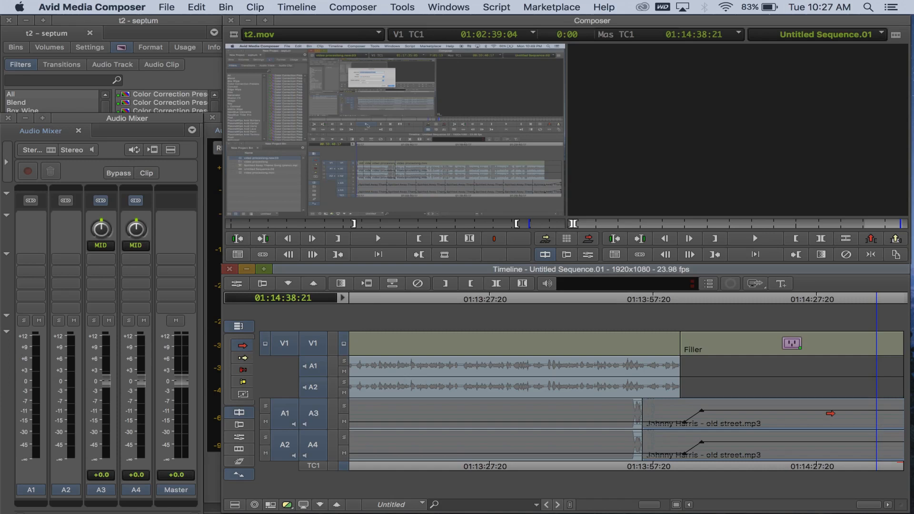
- Try adding volume keyframes on tracks A1 to A4 at 01:13:39:19, and undo the addition
left_click(558, 299)
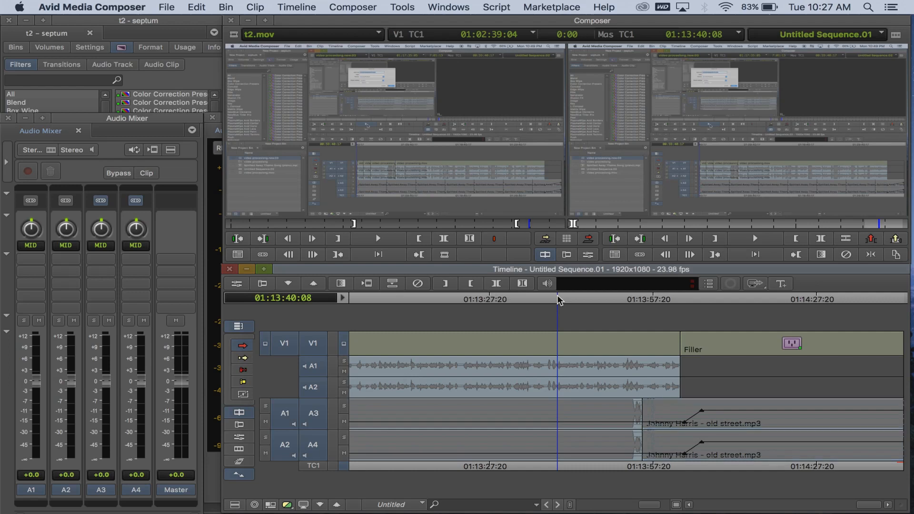
left_click(567, 300)
left_click(555, 303)
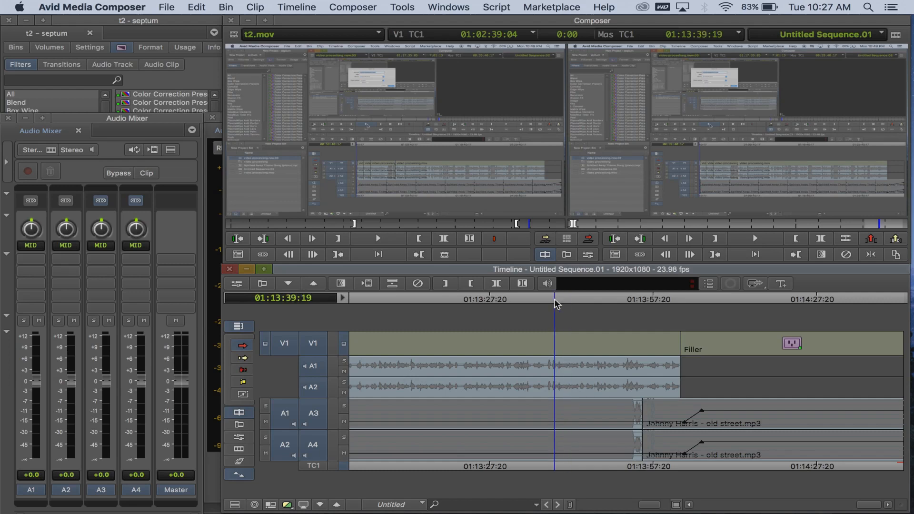
key("apostrophe")
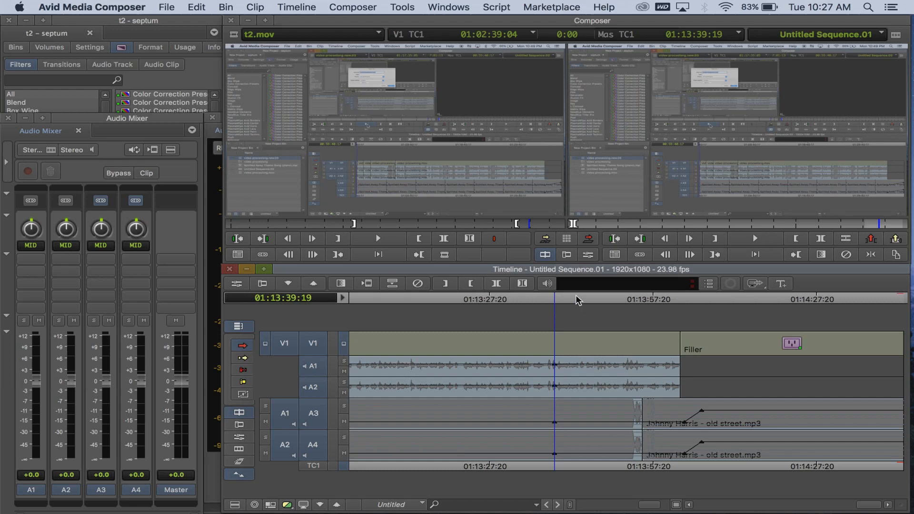
left_click(576, 299)
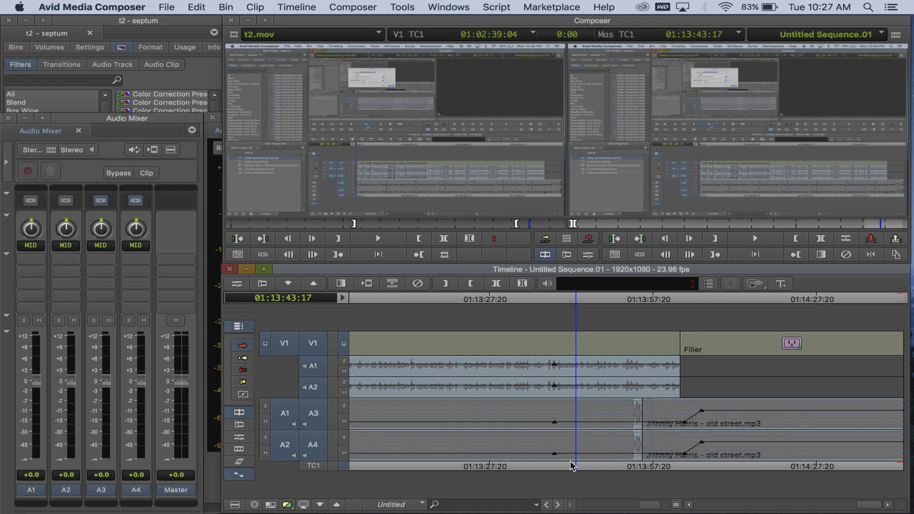
key("super+z")
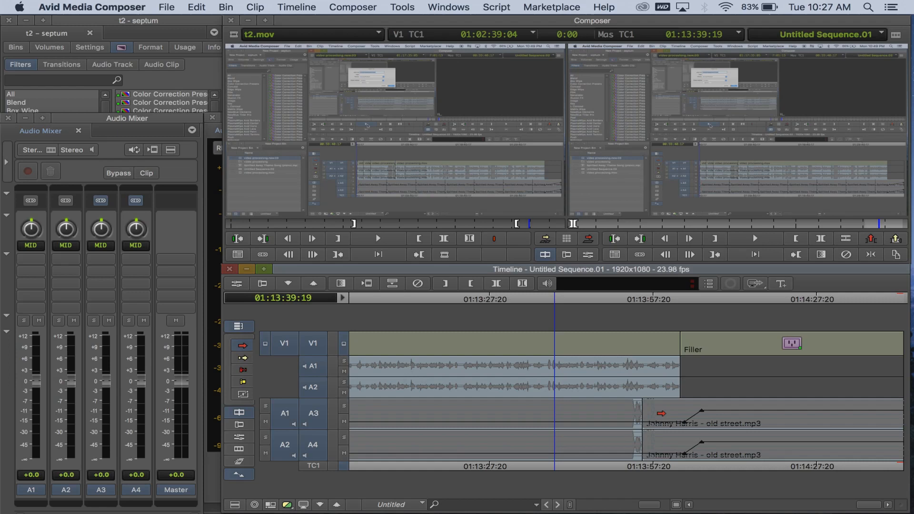
- Add volume keyframes on A3 and A4 at 01:14:38:06 and at 01:14:43:14, just before the end of the music
left_click(662, 413)
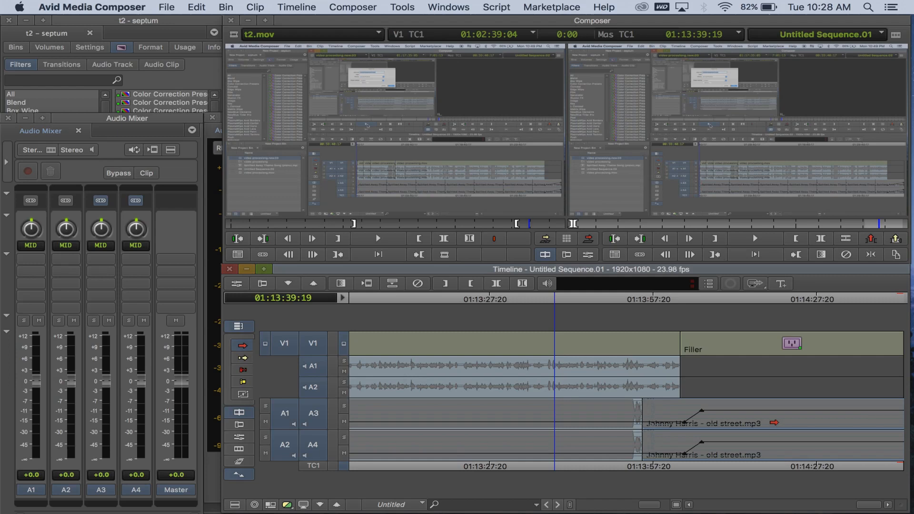
left_click_drag(859, 304, 872, 298)
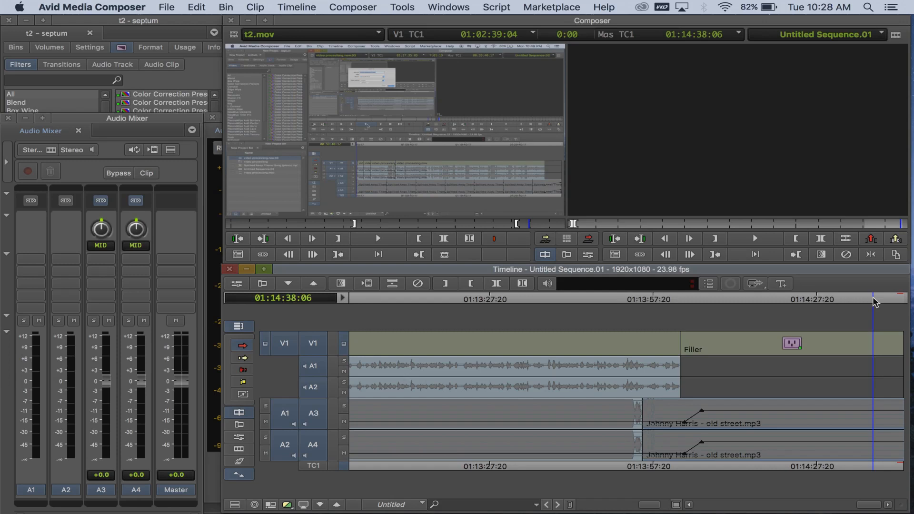
key("apostrophe")
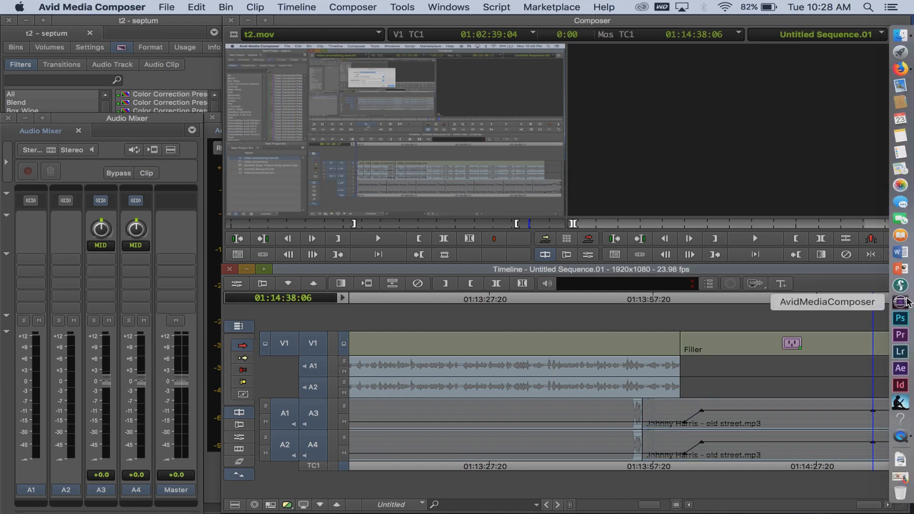
left_click_drag(898, 306, 911, 305)
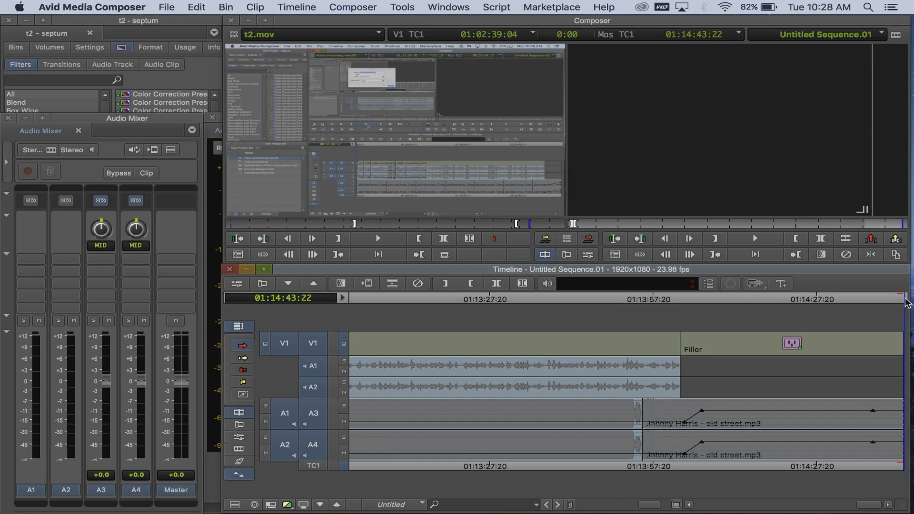
left_click(903, 303)
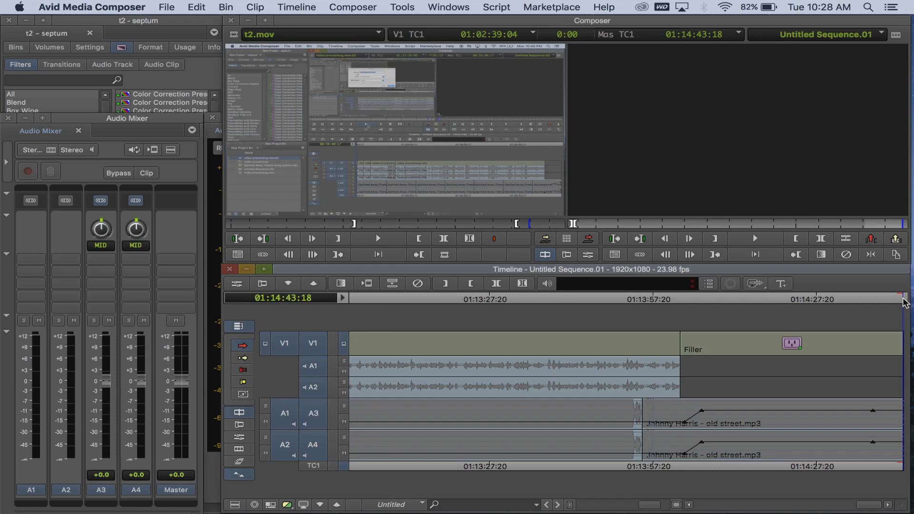
left_click_drag(903, 303, 903, 304)
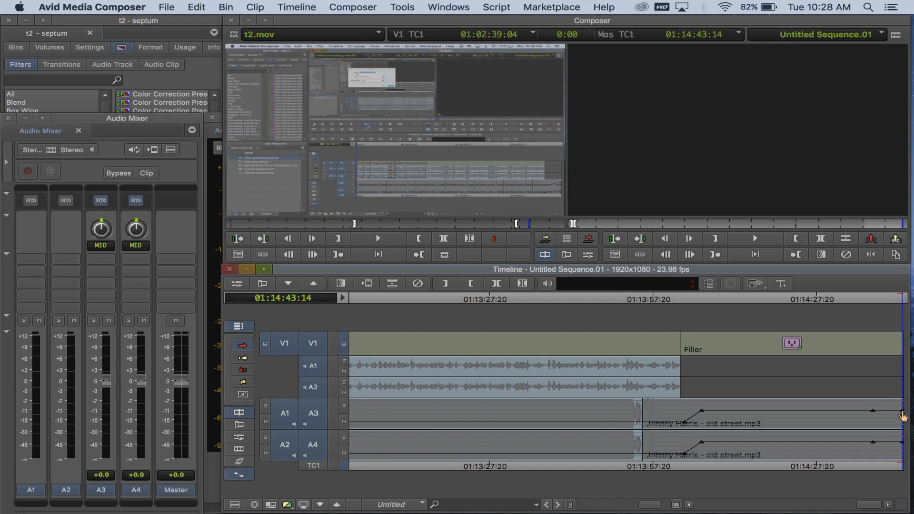
- Try lowering A3's last volume keyframe at 01:14:43:14, and undo the change
left_click_drag(902, 415, 901, 438)
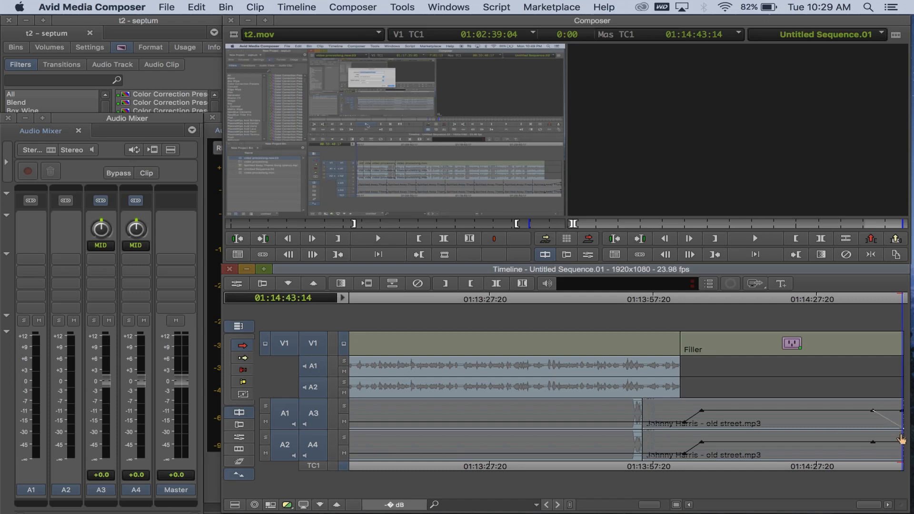
left_click_drag(901, 438, 901, 439)
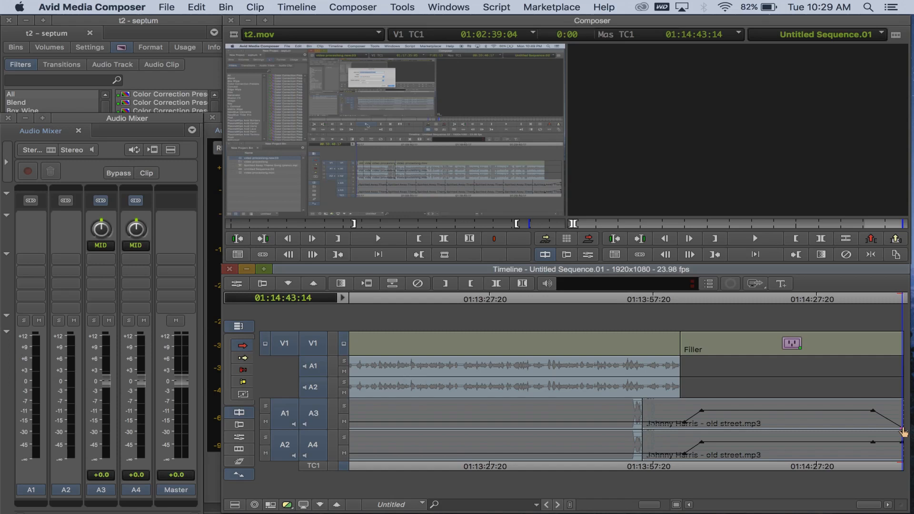
key("super+z")
- Lower the last volume keyframes on A3 and A4 to the bottom of their tracks to fade the music out
mouse_move(903, 418)
left_mouse_down()
mouse_move(904, 436)
mouse_move(898, 431)
left_mouse_up()
left_click(902, 447)
left_click_drag(903, 451, 903, 469)
- Play the sequence from 01:14:29:23 to its end to check the music fade-out
left_click(818, 300)
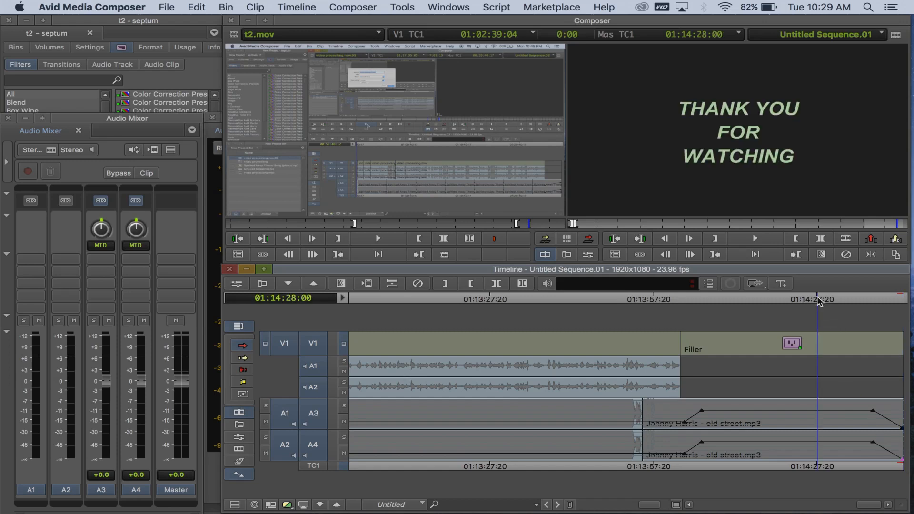
left_click(828, 299)
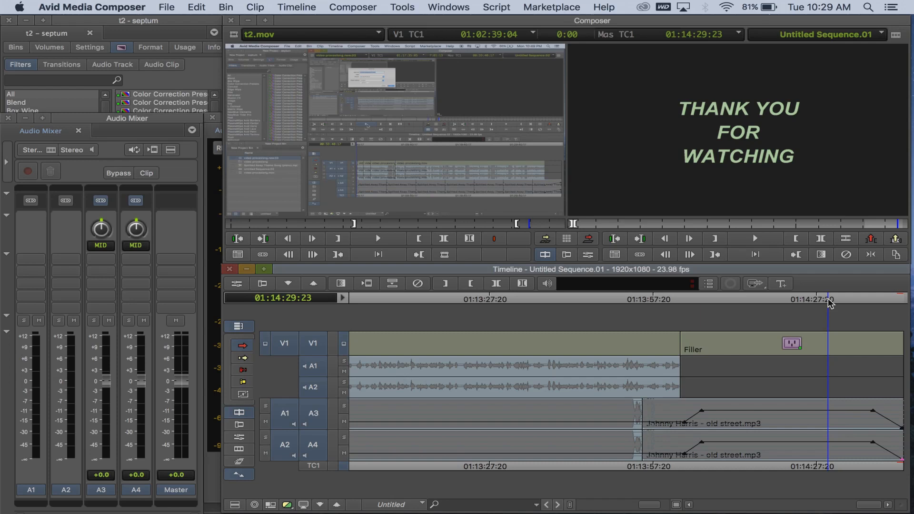
key("space")
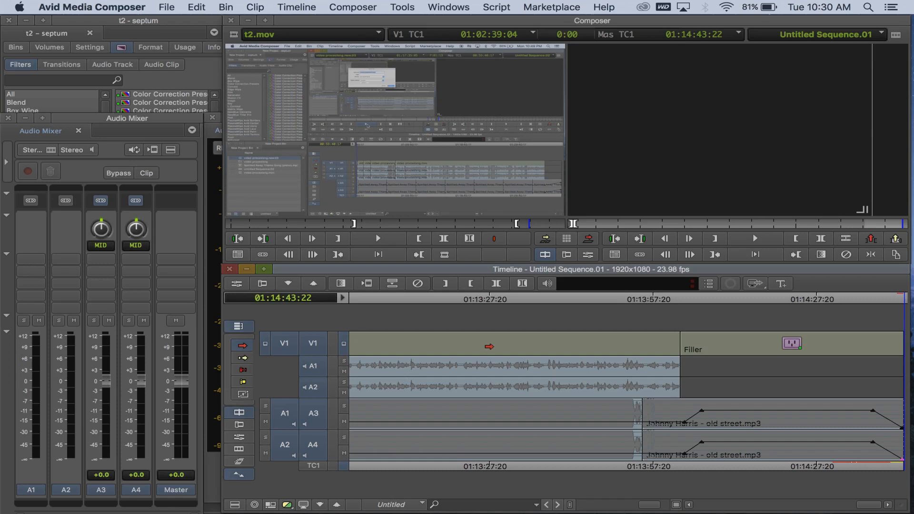
left_click(489, 346)
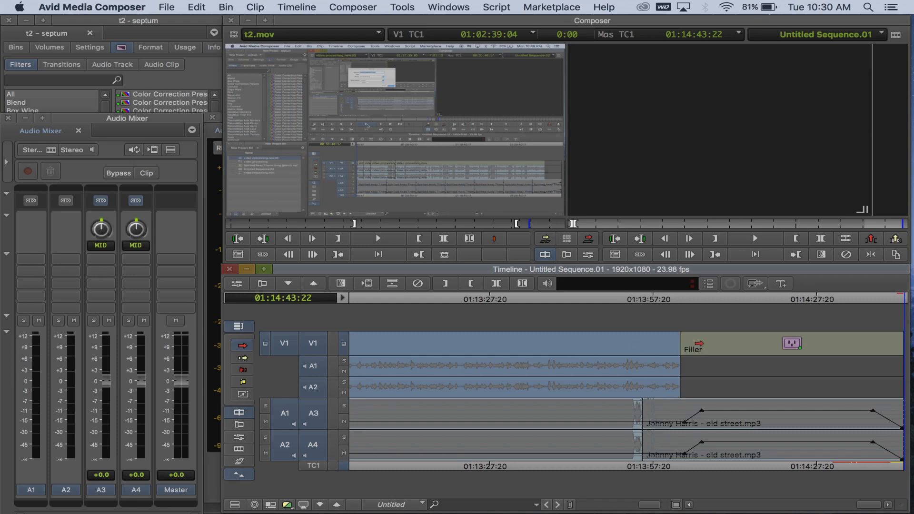
left_click(750, 340)
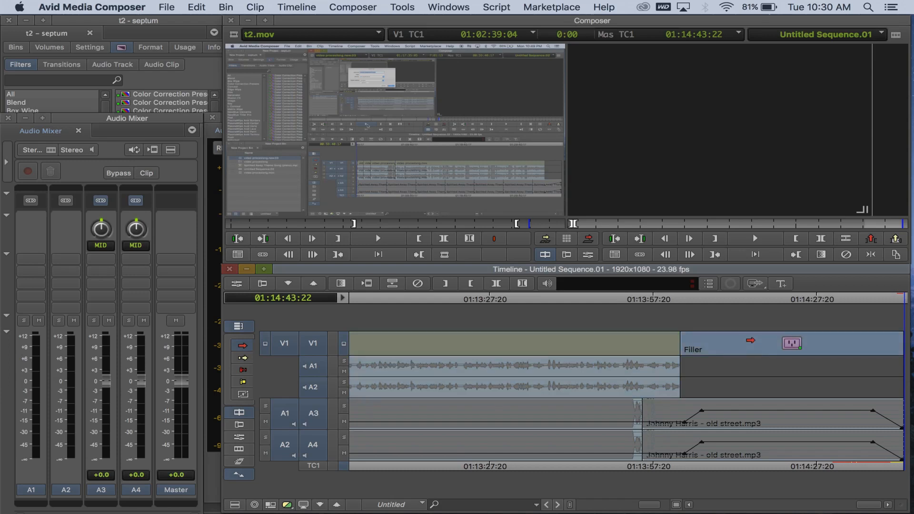
left_click(116, 153)
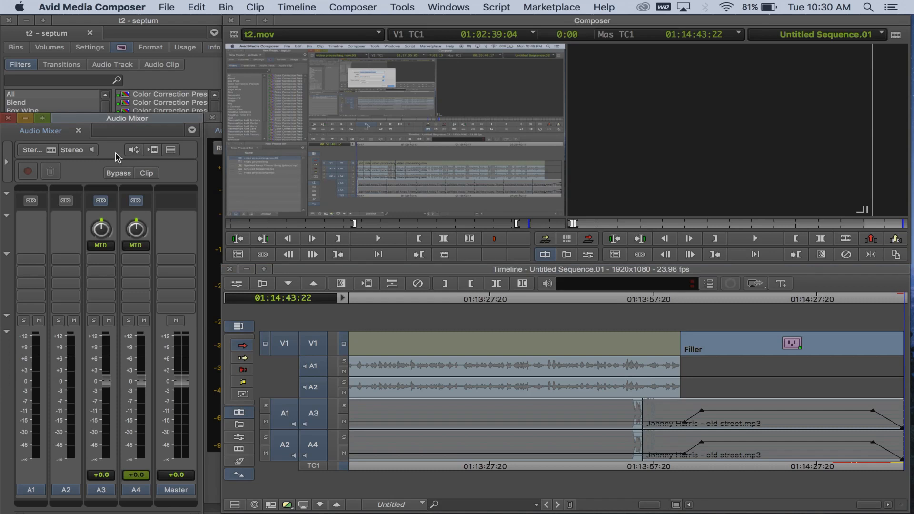